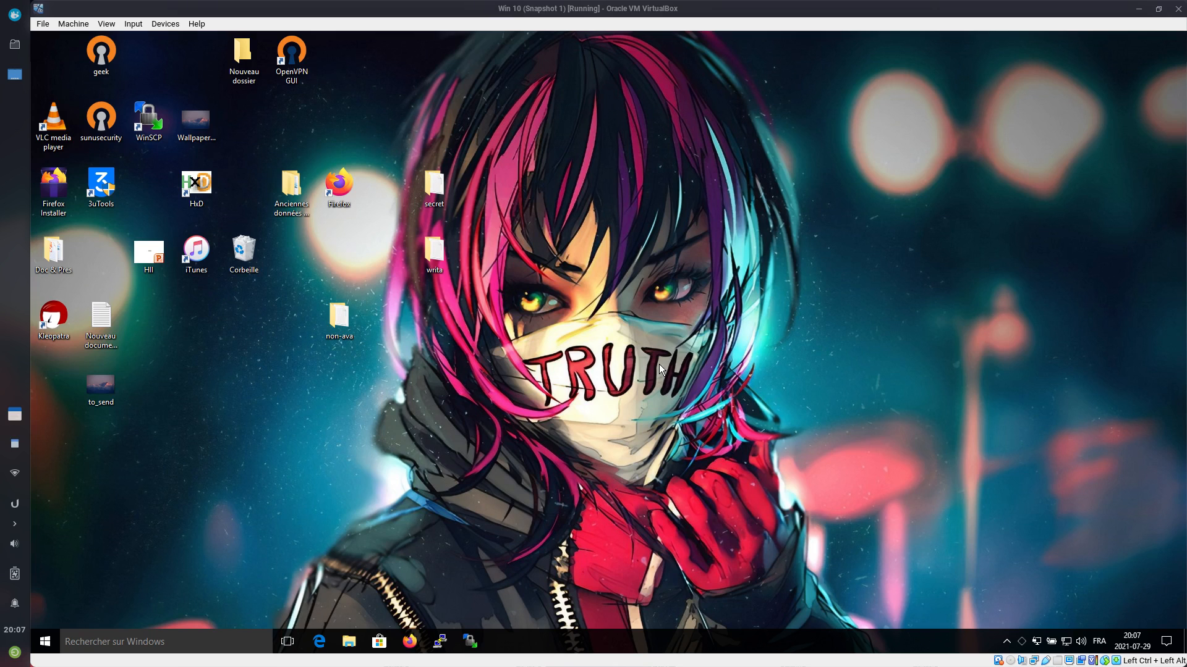
Step: Search Windows for "sav" and open Paramètres de sauvegarde
left_click(135, 639)
type("s")
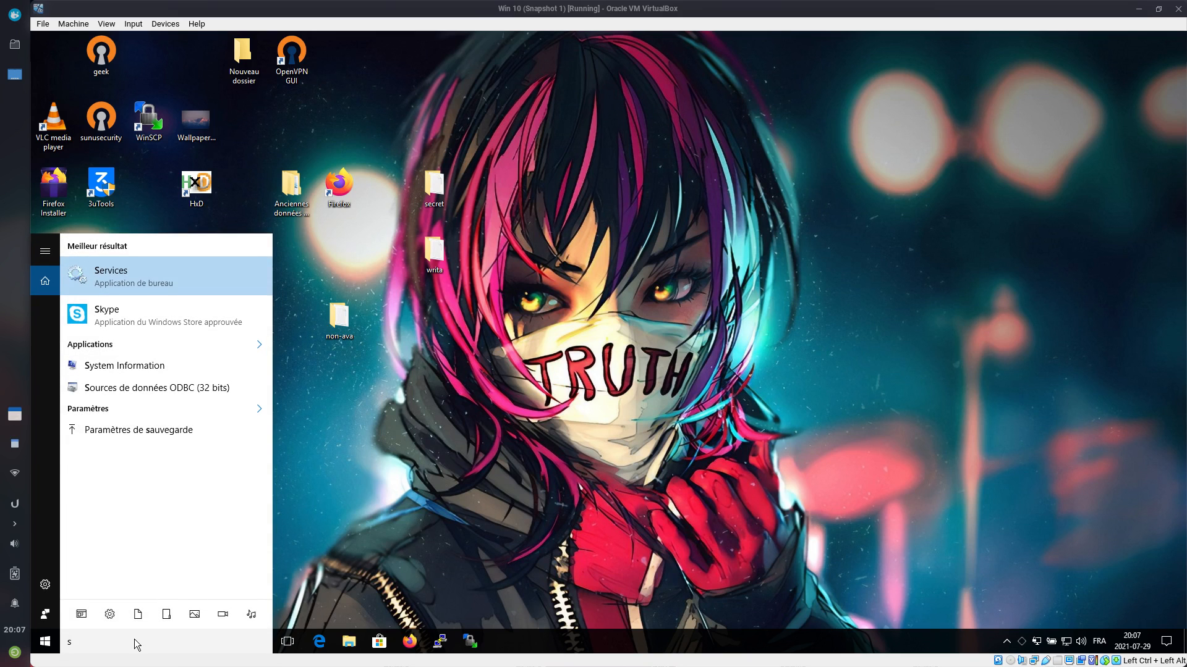
type("av")
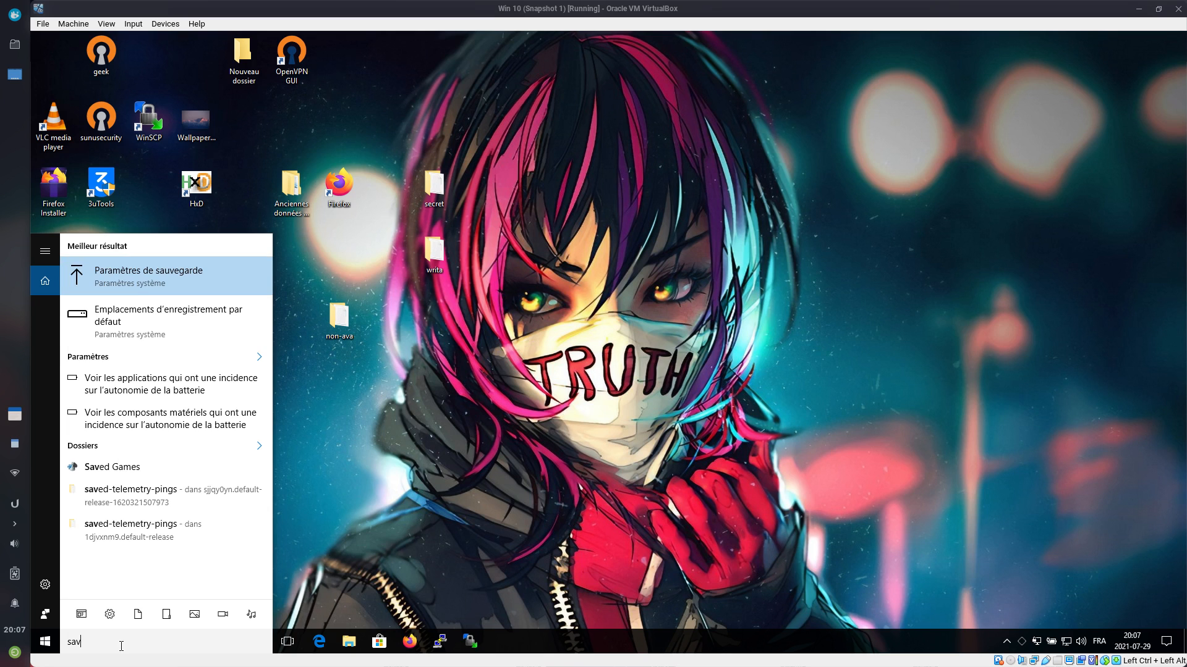
left_click(105, 277)
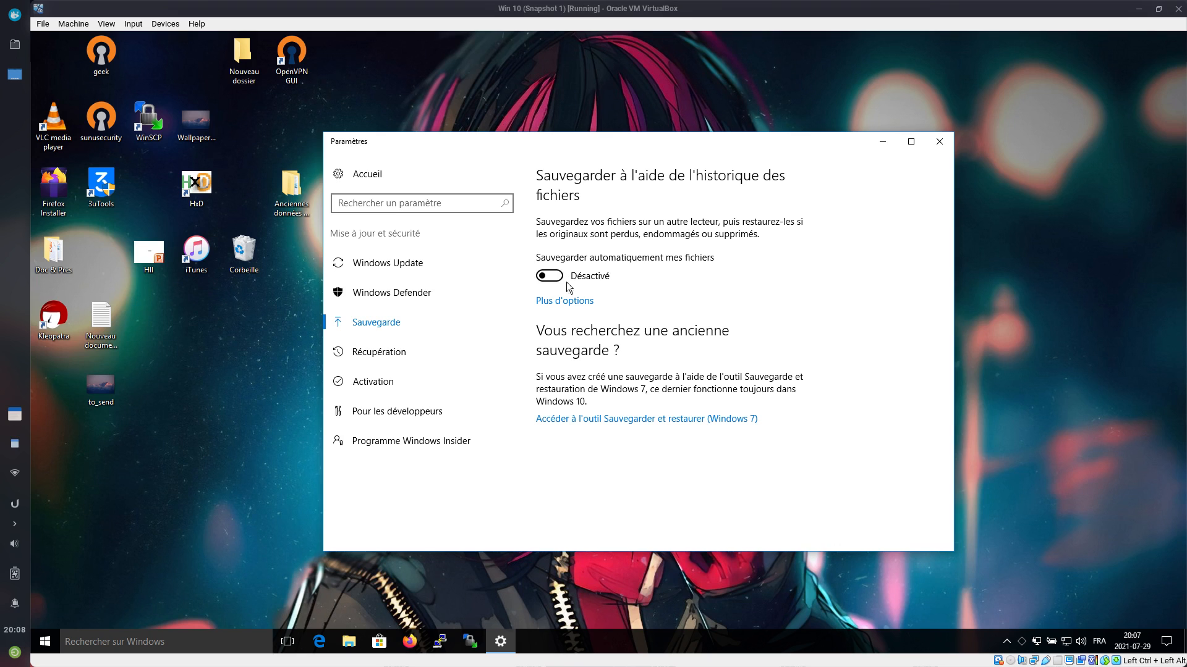
Step: Switch automatic file backup on and back off twice
left_click(549, 276)
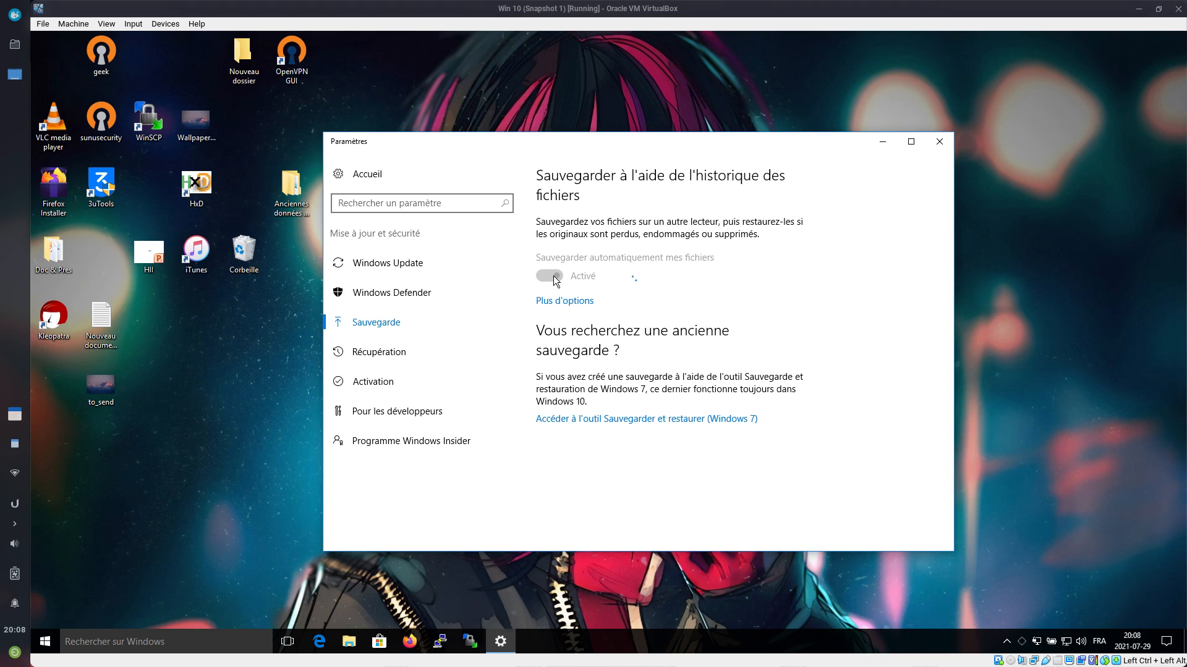
left_click(554, 276)
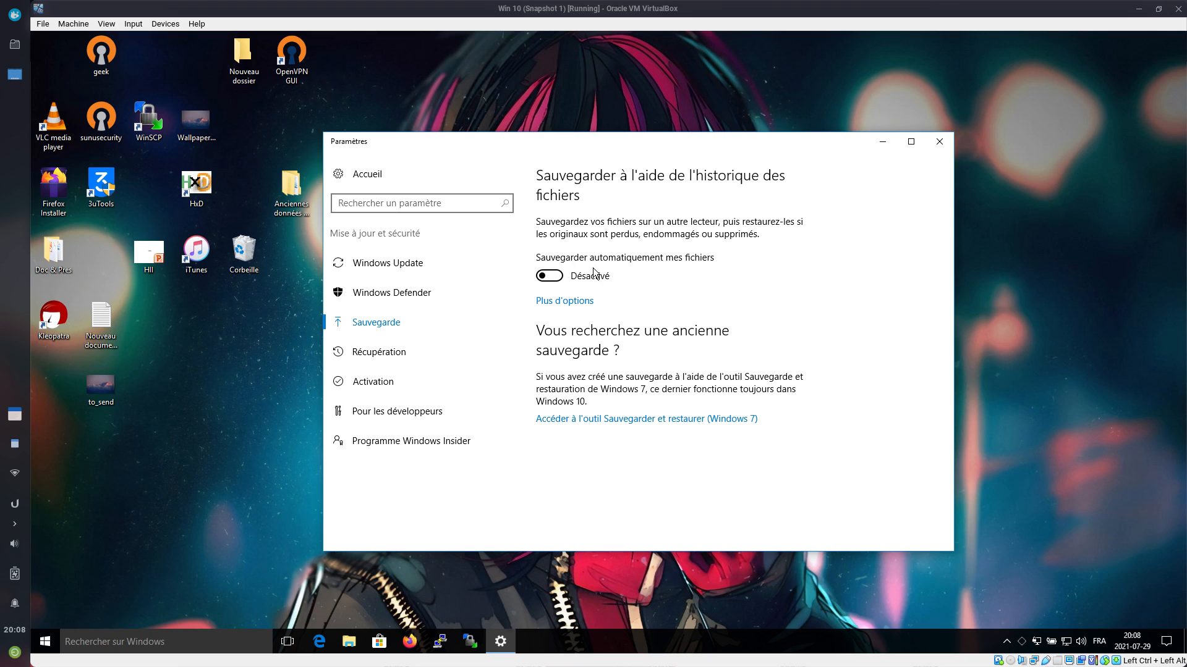
left_click(556, 276)
left_click(556, 276)
Step: Stop using the current backup drive in the advanced backup options and return to the Sauvegarde page
left_click(563, 303)
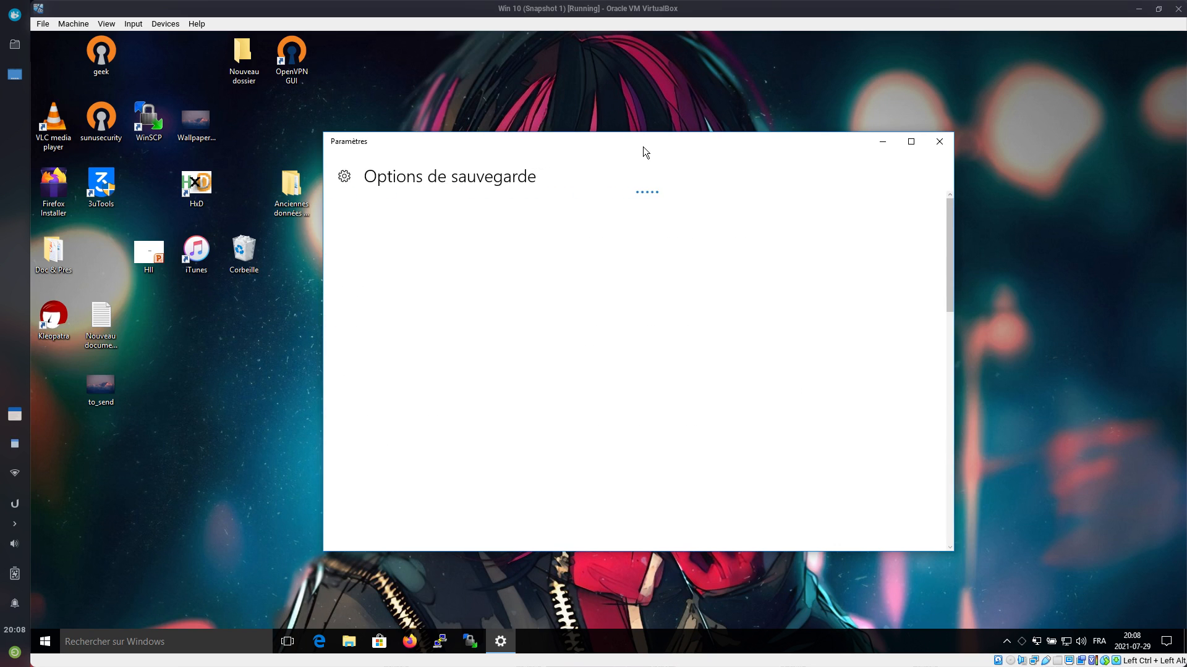
left_click(912, 144)
left_click_drag(1184, 266, 1184, 493)
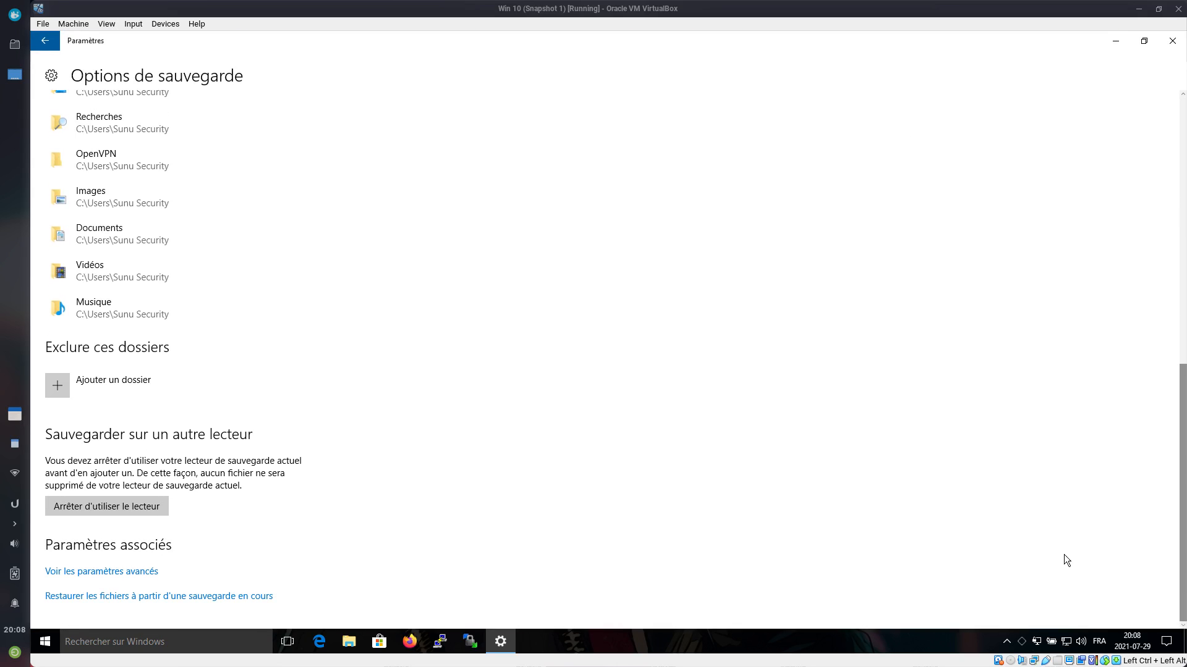
left_click(137, 507)
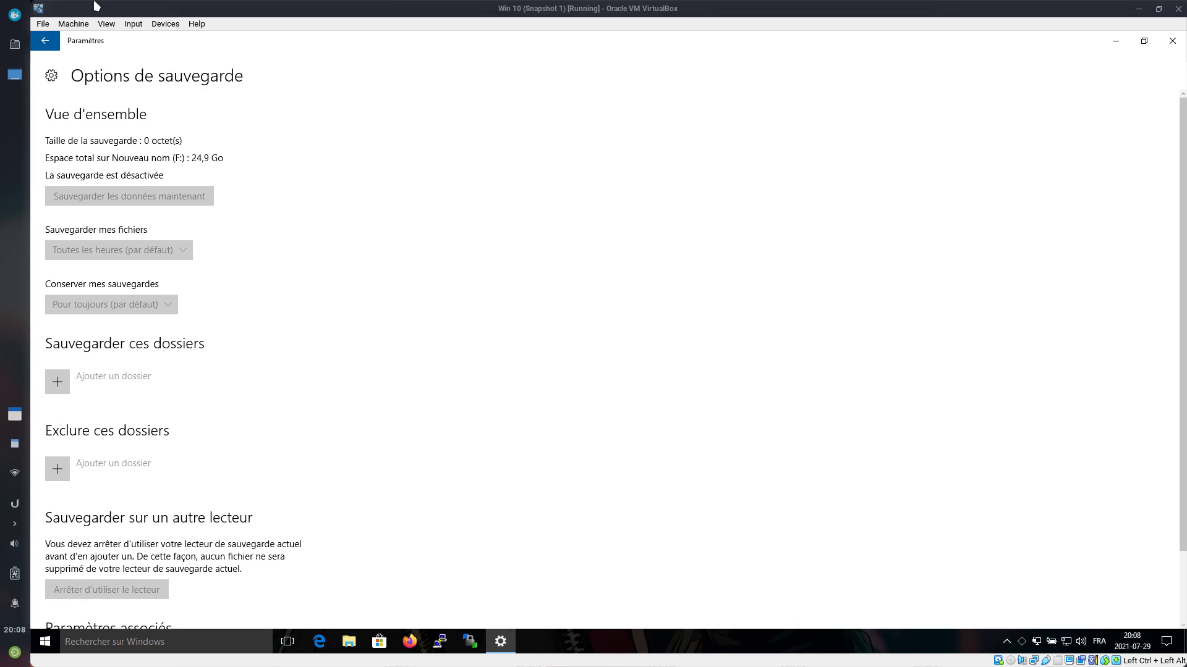
left_click(50, 42)
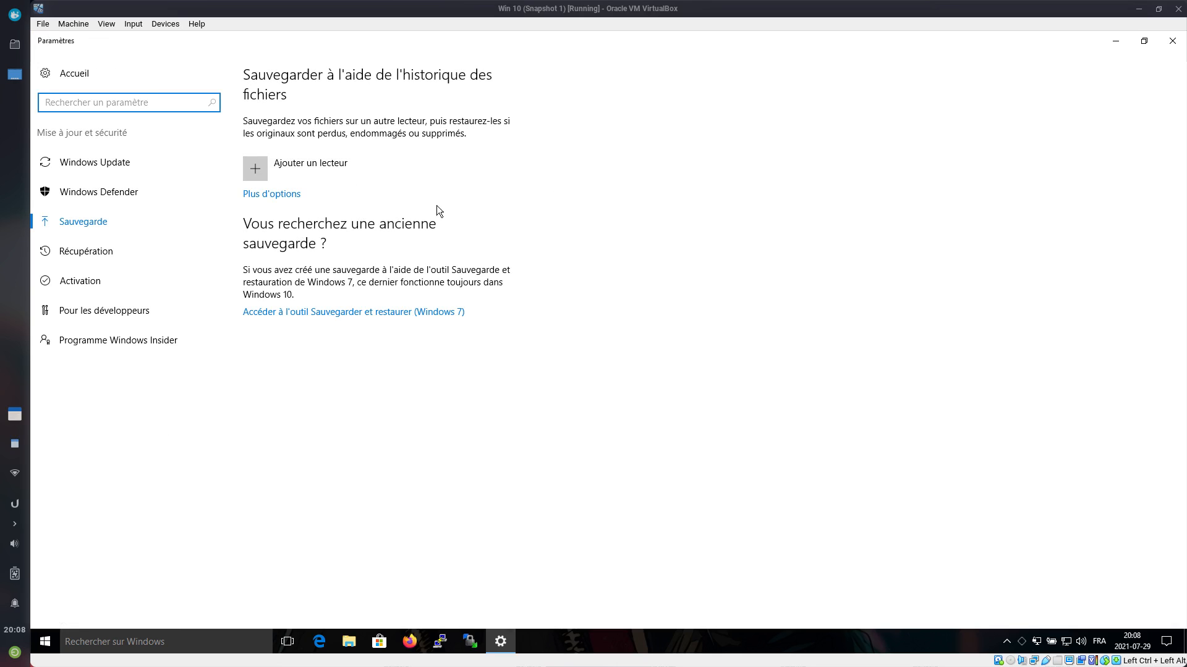
Step: Add the drive Nouveau nom (F:) as the File History backup drive and turn on automatic file backup
left_click(253, 176)
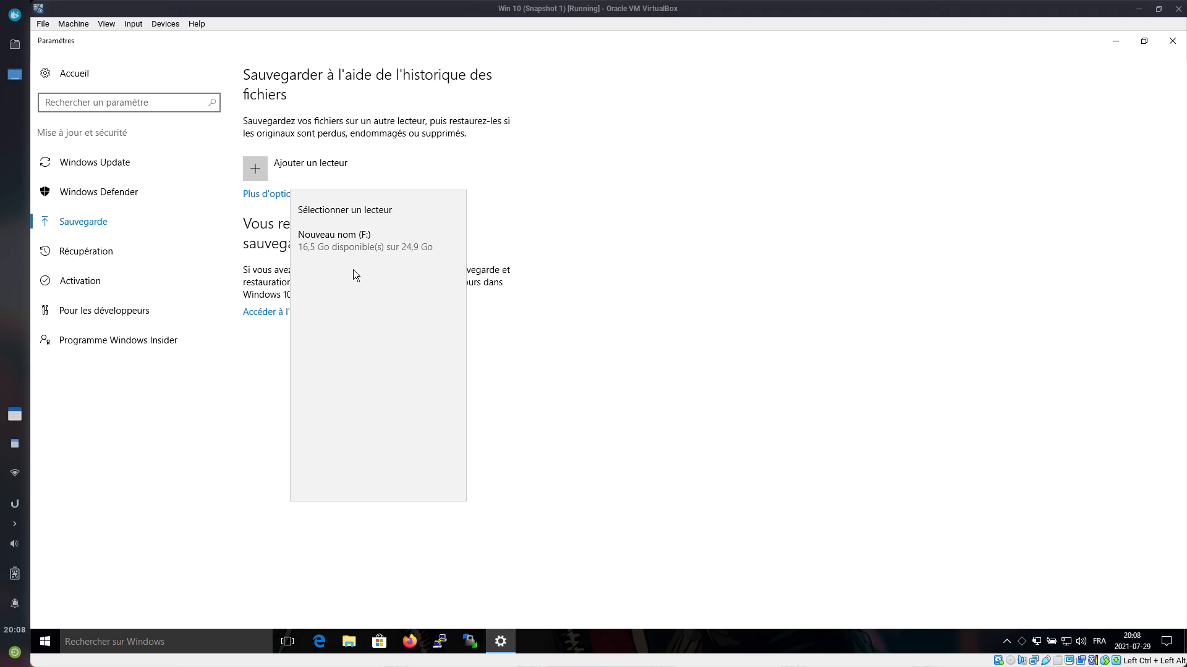
left_click(361, 239)
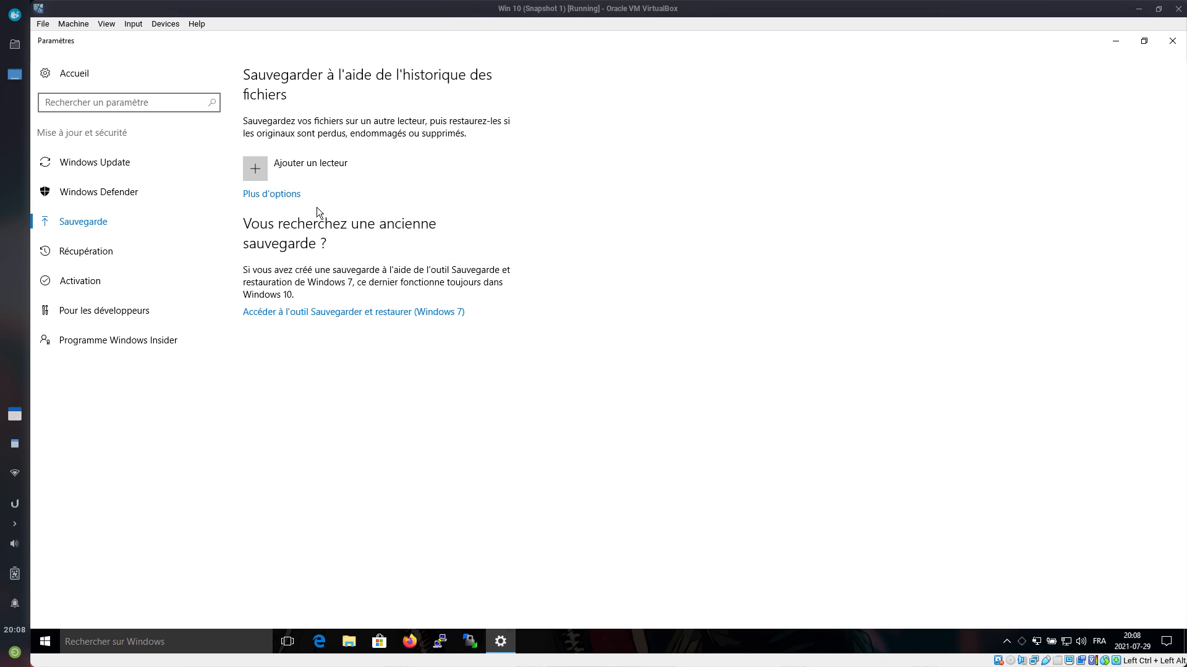
left_click(268, 176)
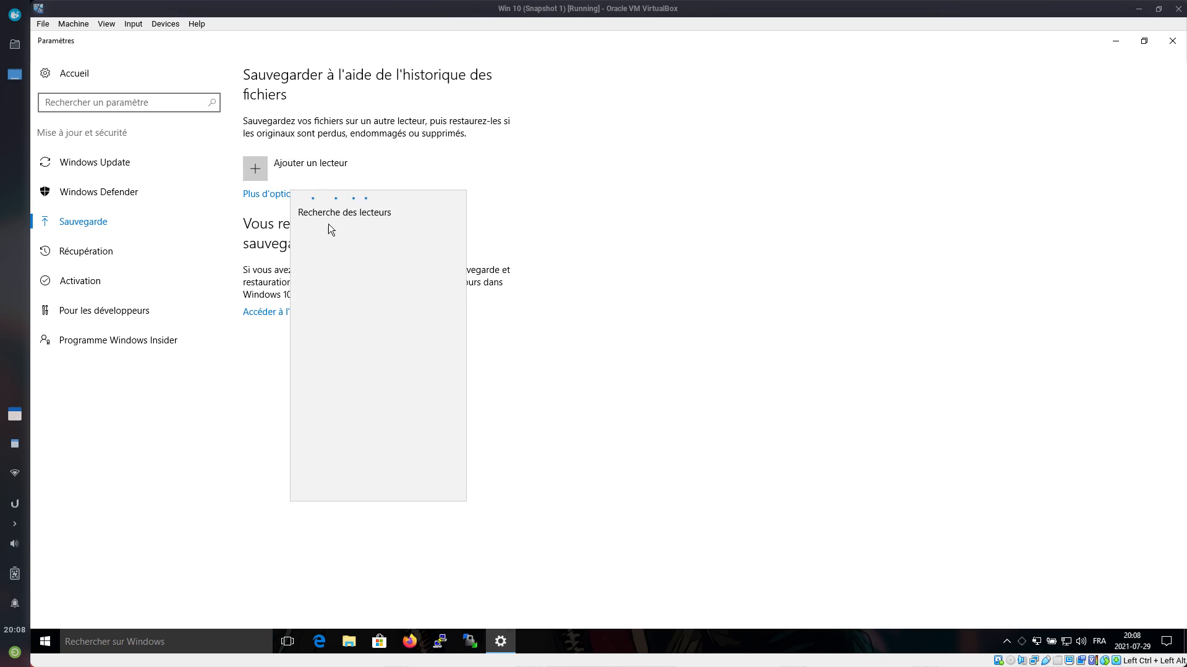
left_click(612, 229)
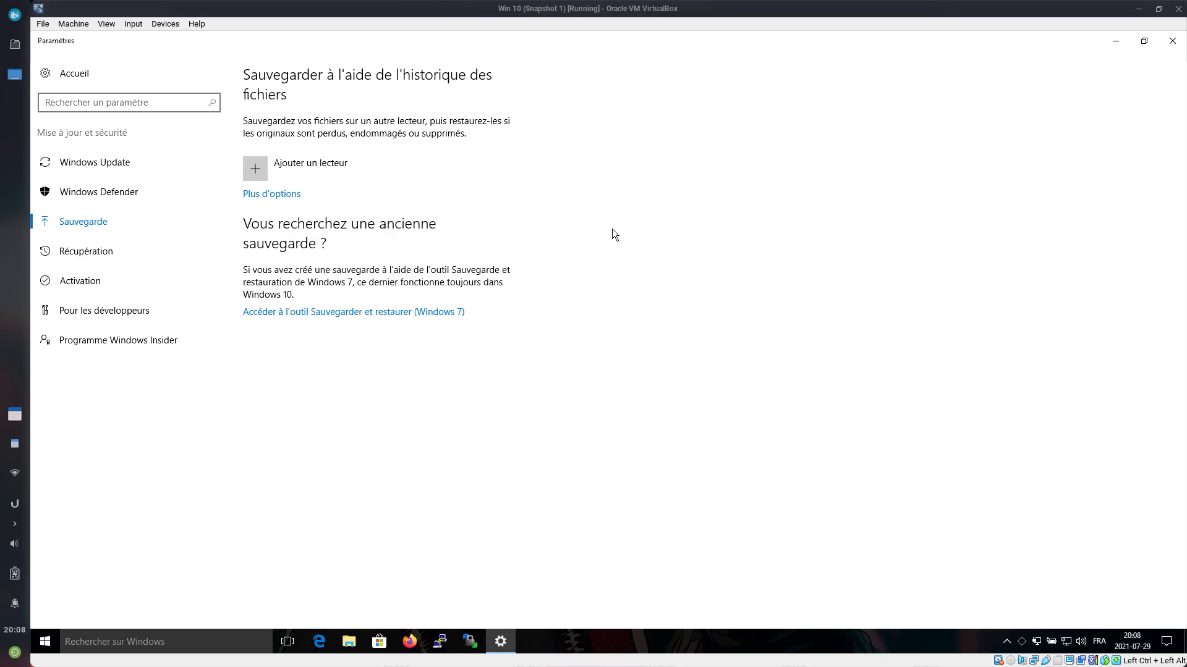
left_click(266, 168)
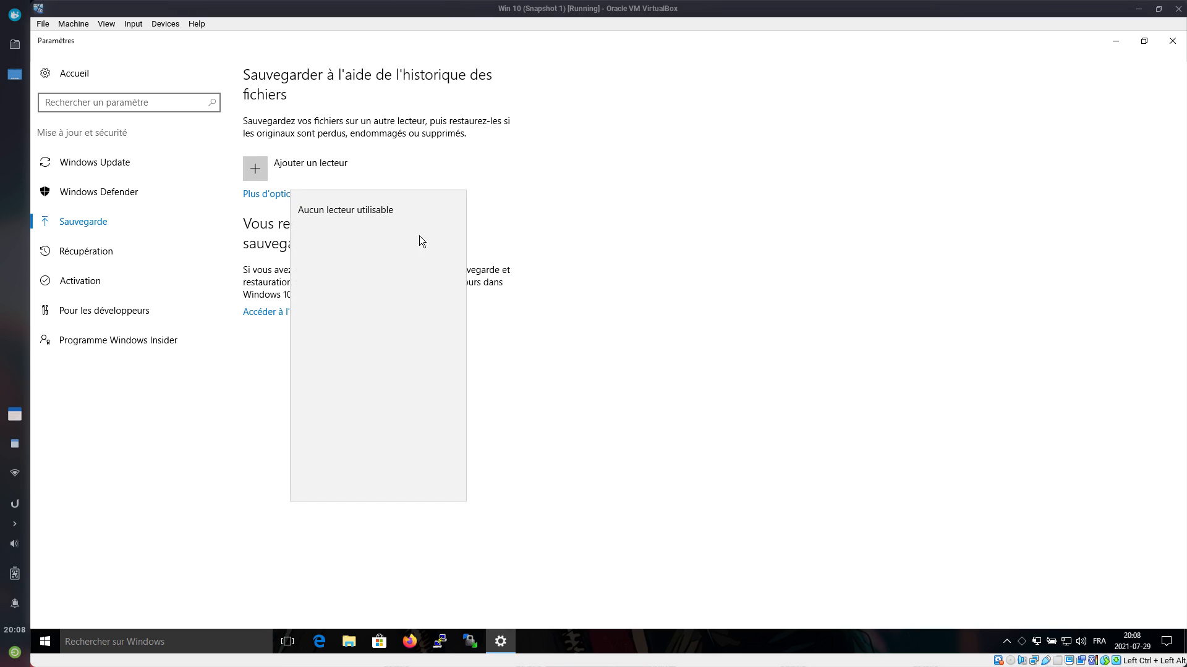
left_click(614, 239)
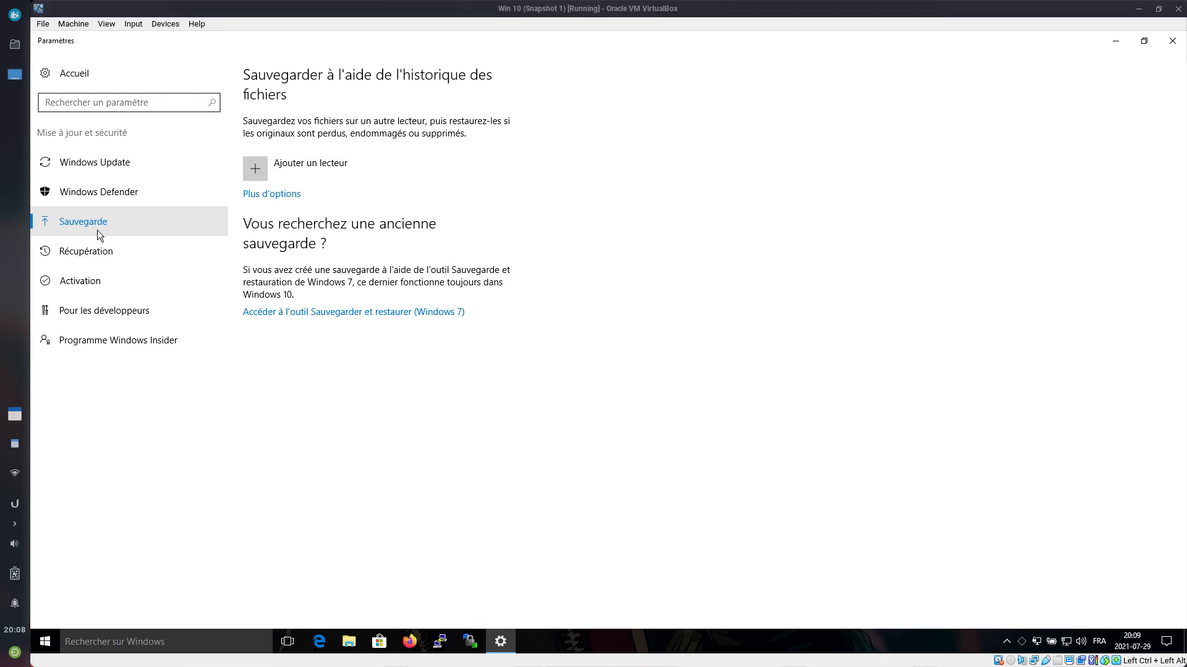
left_click(114, 337)
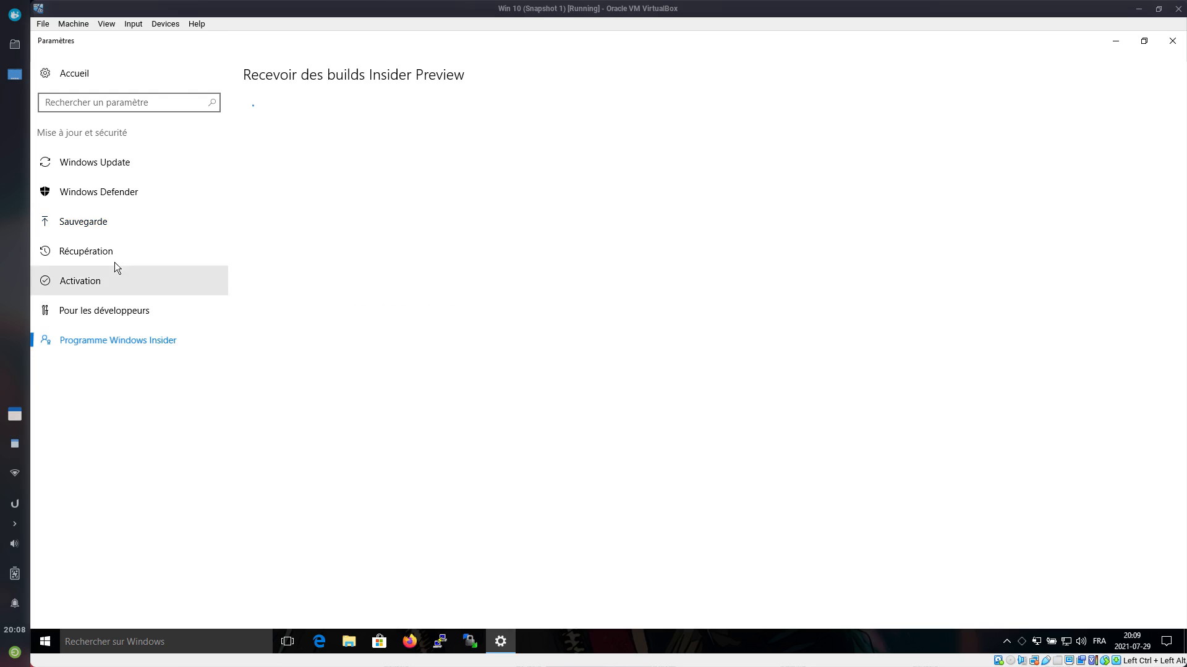
left_click(114, 226)
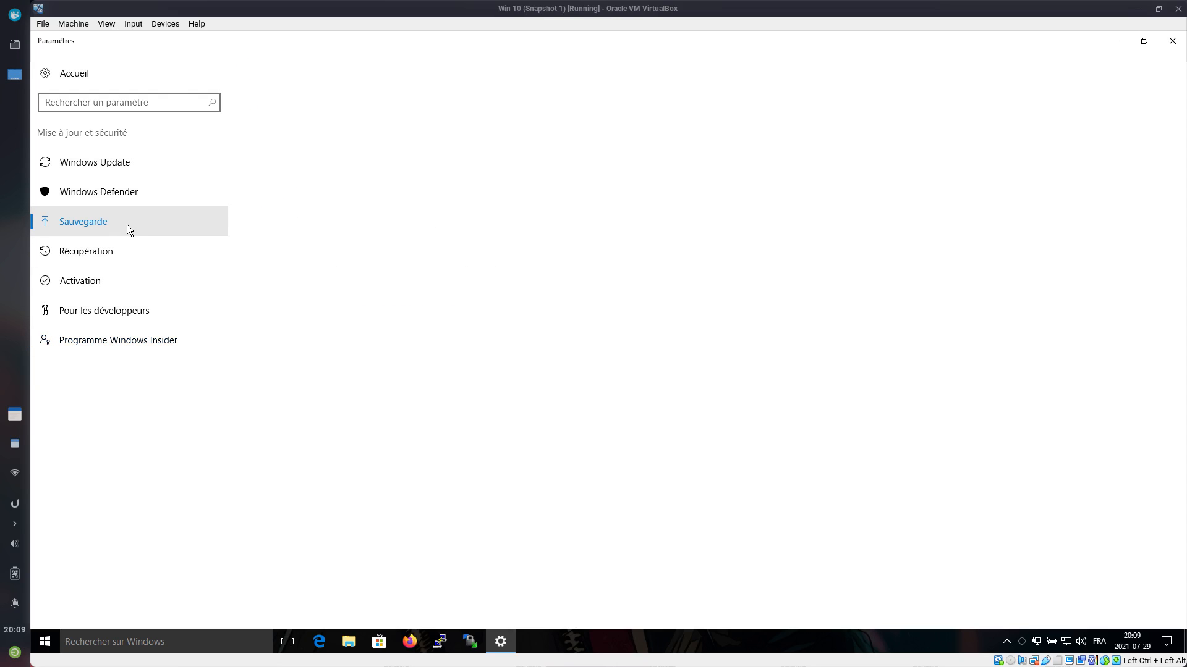
left_click(258, 177)
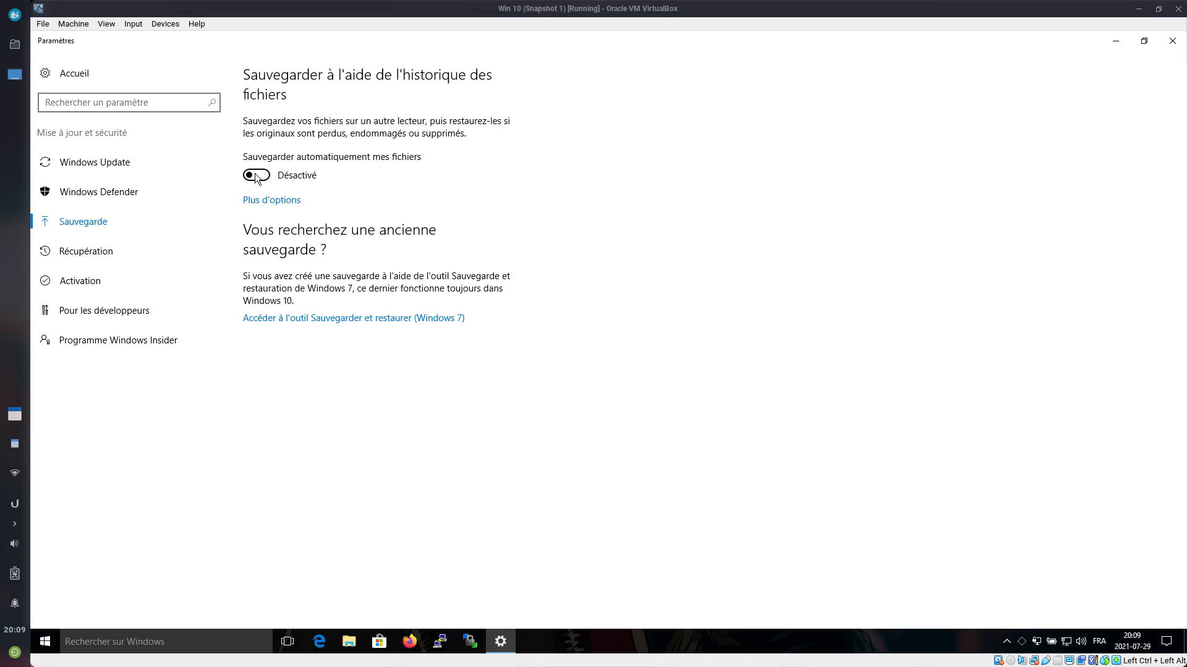
left_click(258, 176)
Step: Open the FileHistory\Sunu Security folder on drive Nouveau nom (F:) in File Explorer to examine the backup folders
left_click(345, 640)
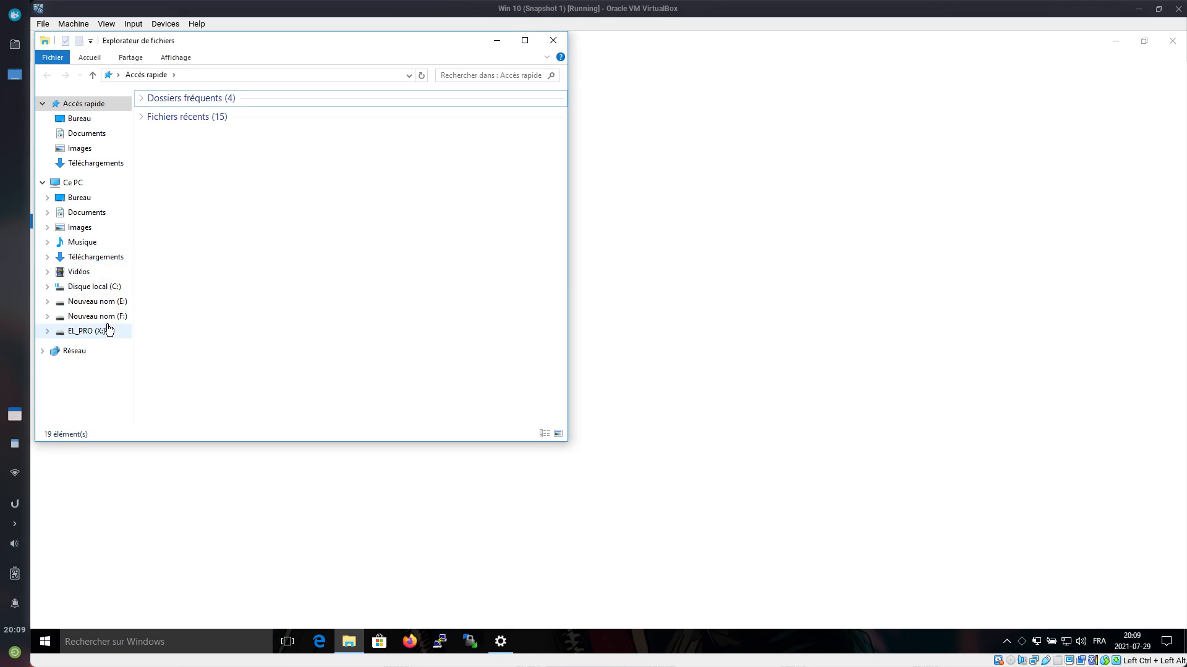
left_click(110, 317)
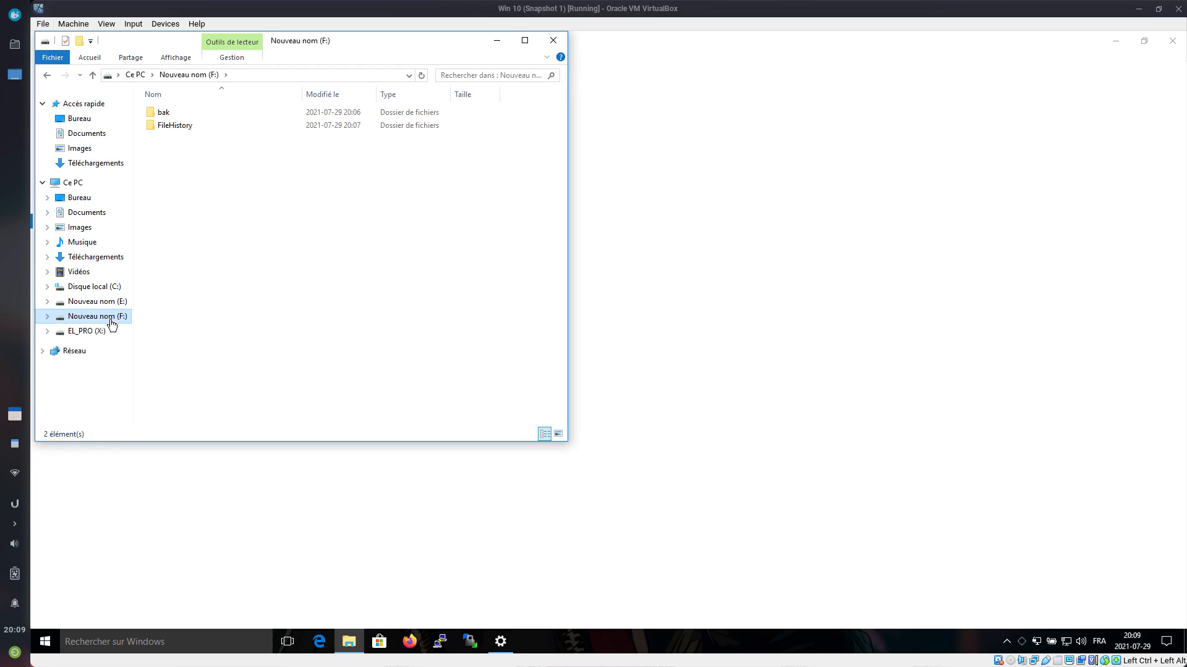
double_click(187, 129)
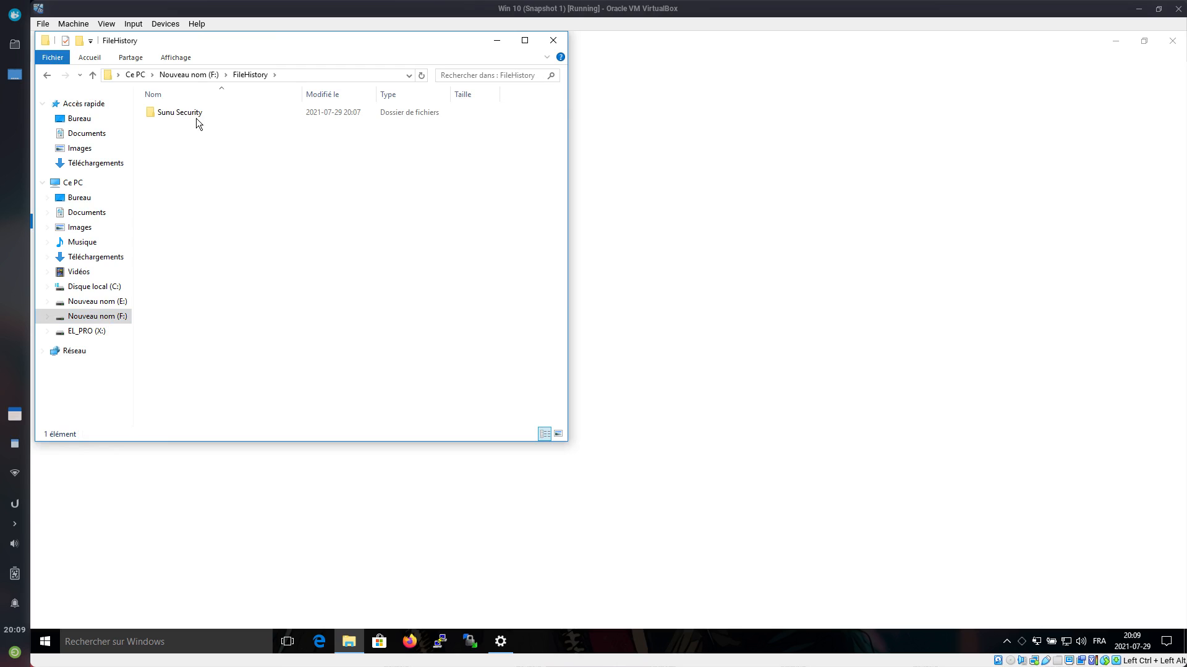
double_click(198, 114)
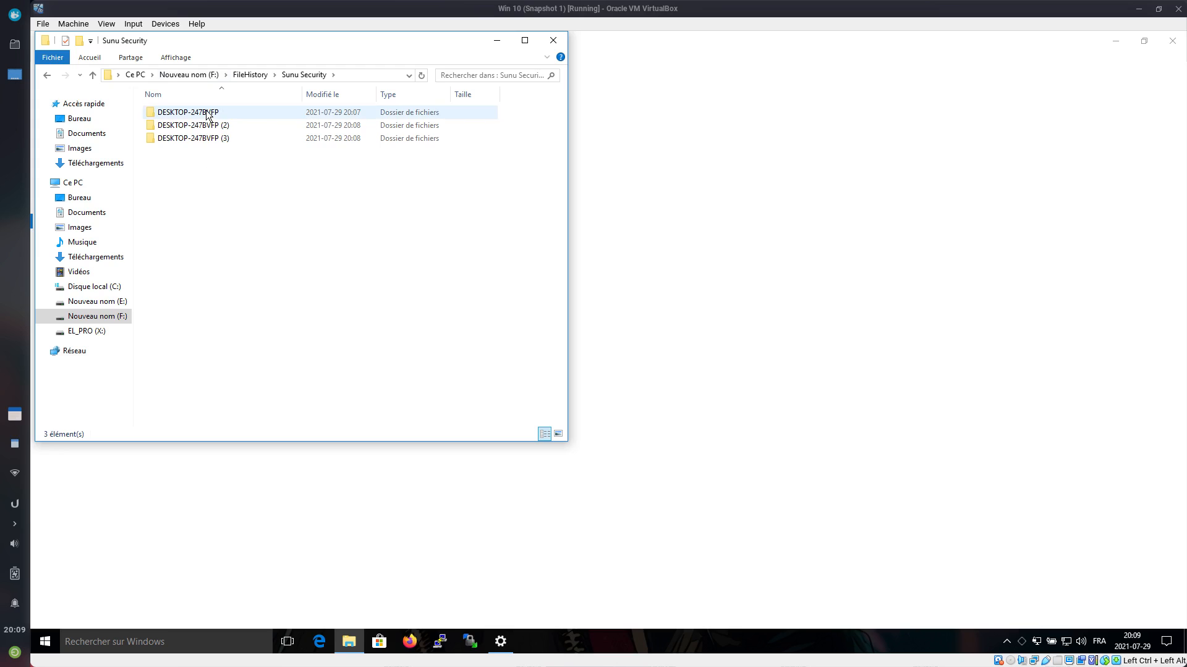
Step: Back in the Windows settings, turn off automatic file backup and stop using the current backup drive
key("alt+Tab")
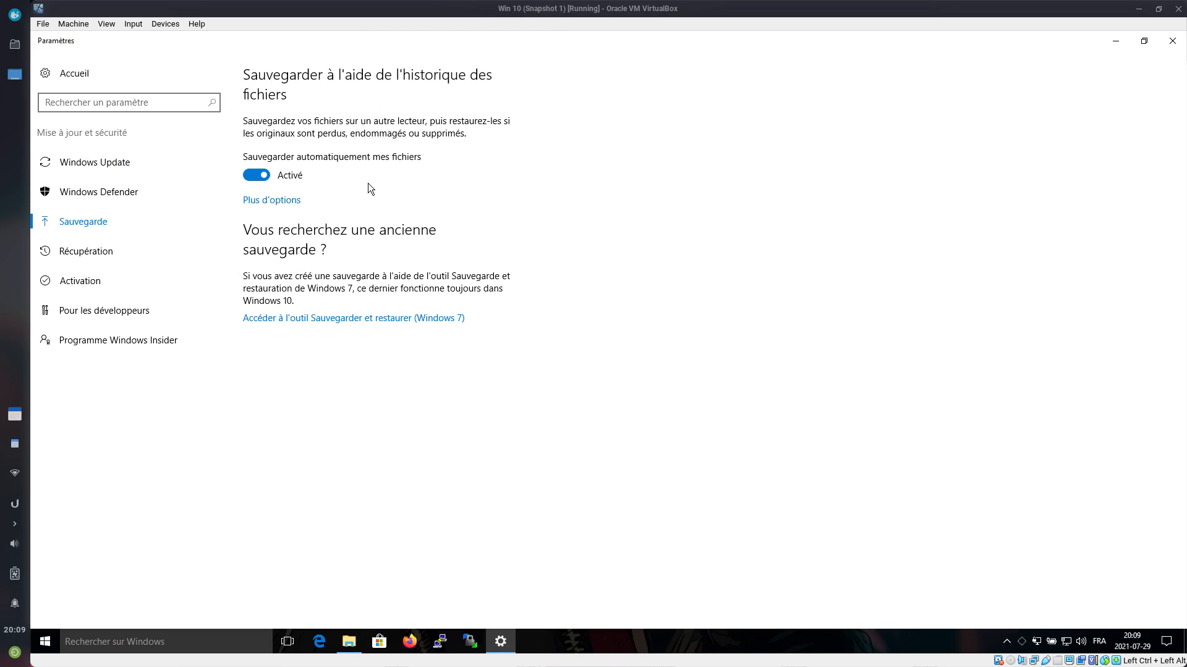
left_click(250, 176)
left_click(266, 202)
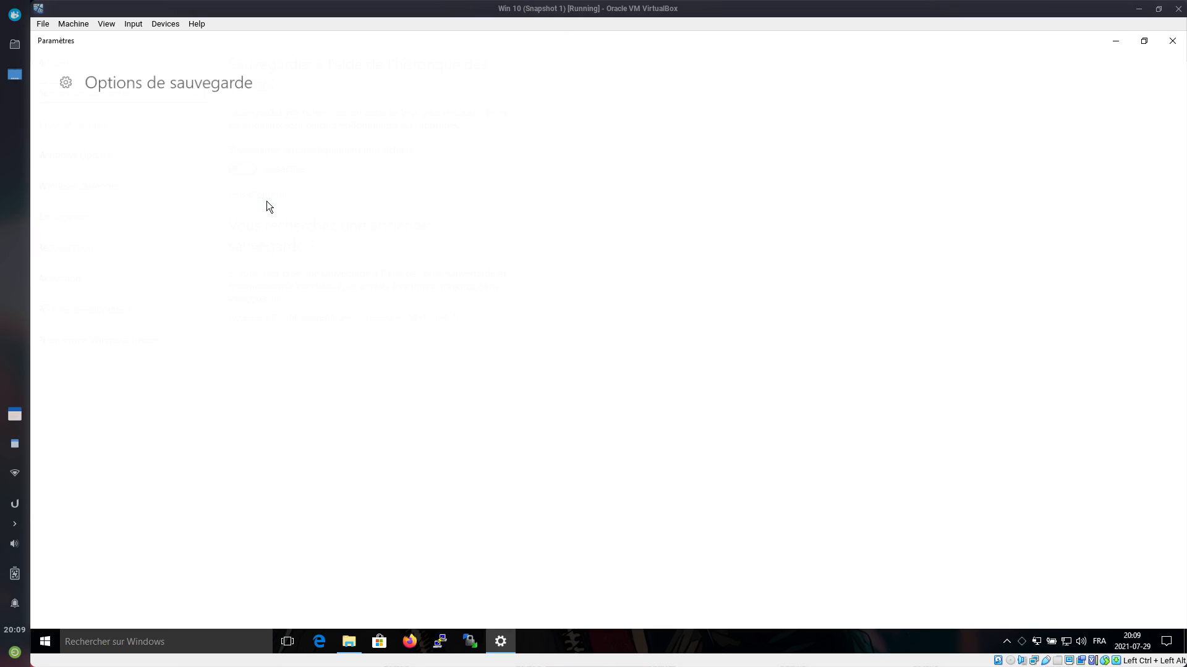
scroll(604, 433, "down", 10)
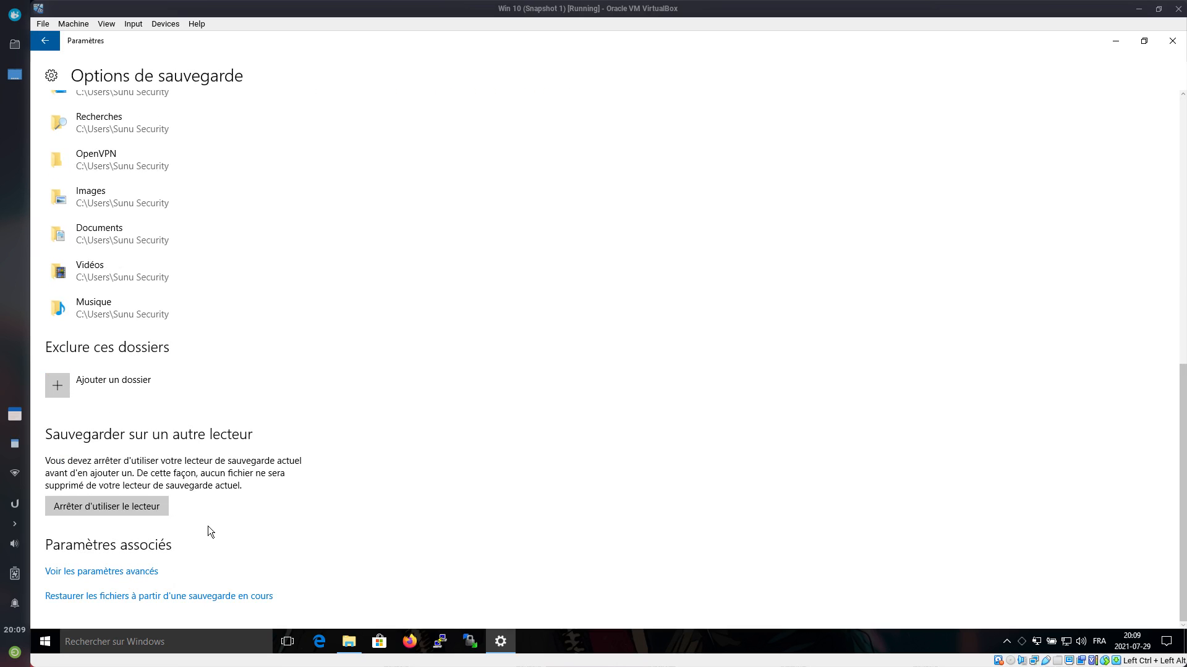
left_click(114, 509)
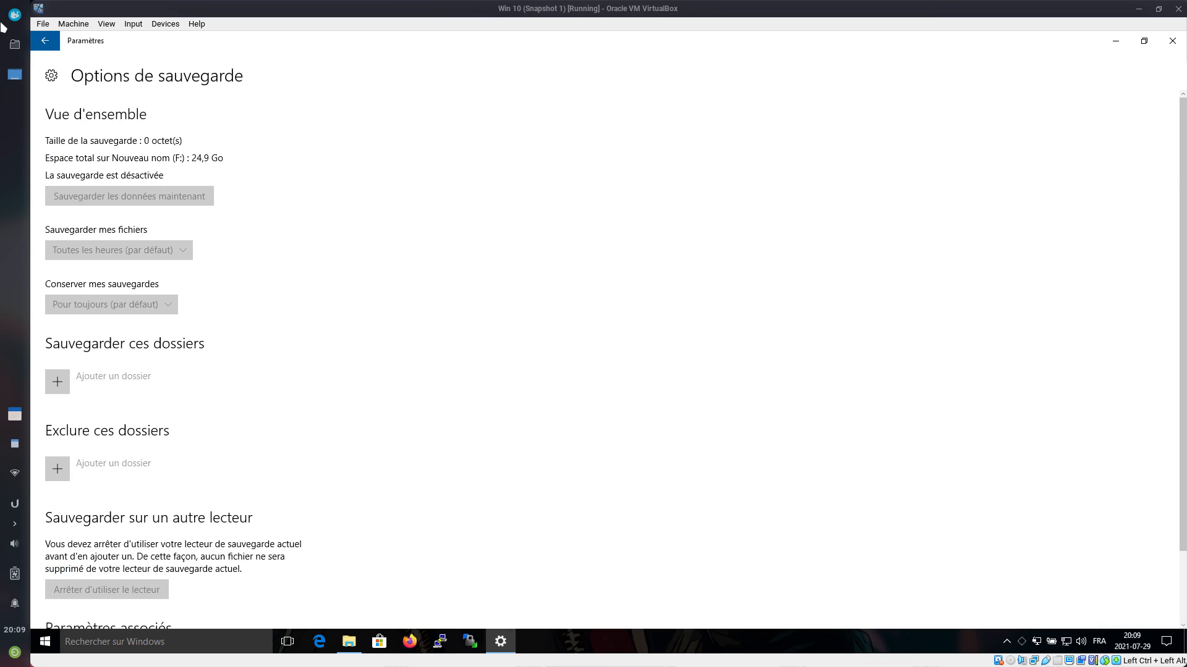
left_click(44, 42)
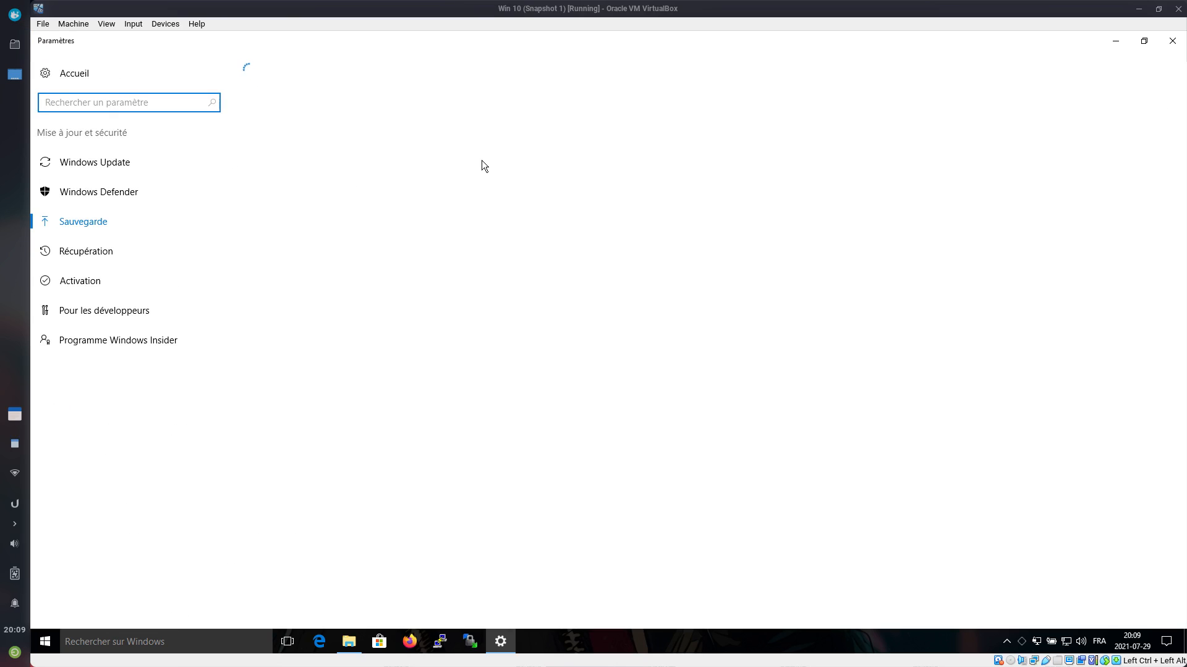
Step: Try to add the drive Nouveau nom (F:) as the backup drive again and close the settings window
left_click(336, 172)
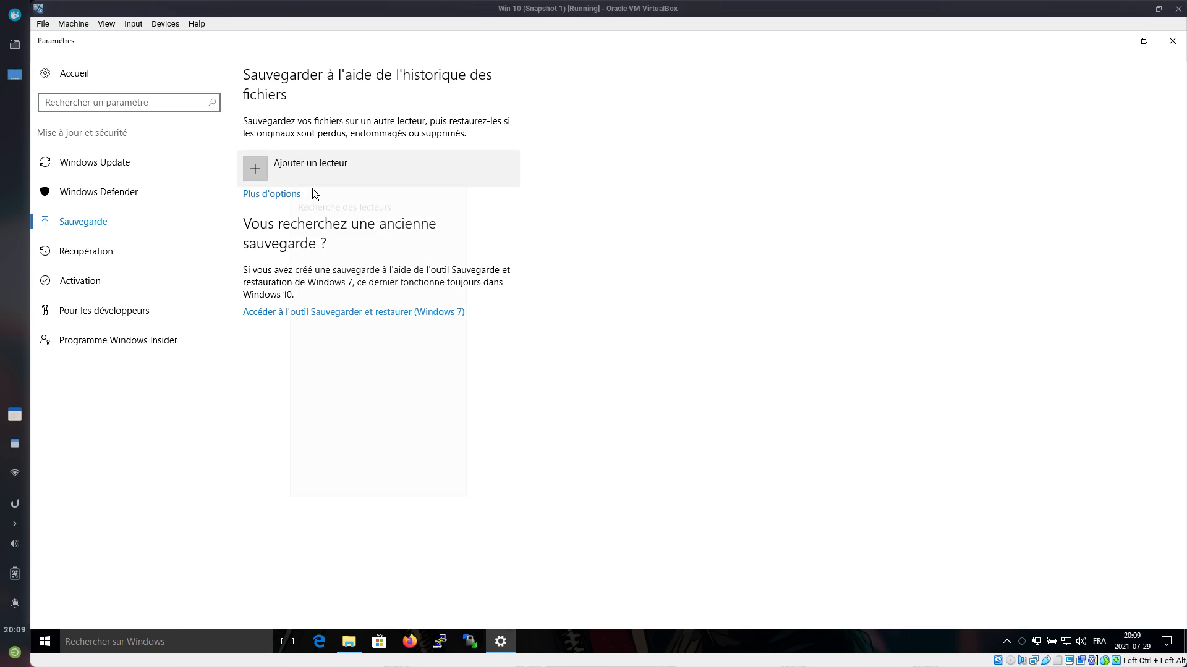
left_click(346, 230)
key("alt+F4")
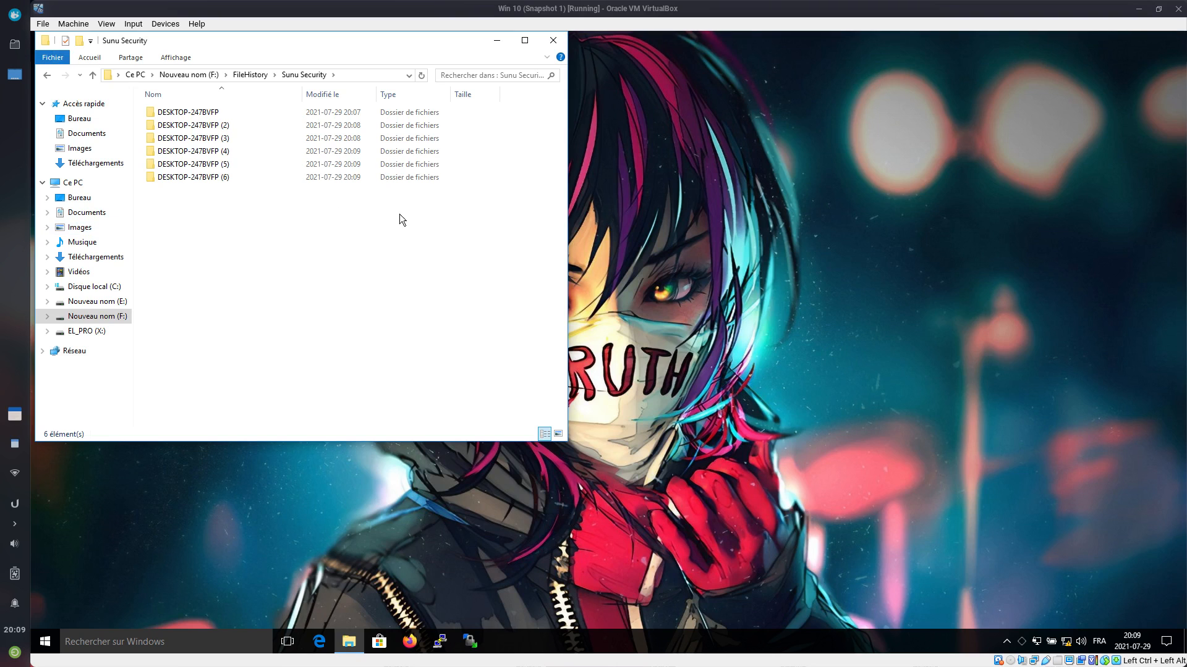
Step: Reopen the backup settings by searching for "sav" and select Nouveau nom (F:) as the backup drive
key("super")
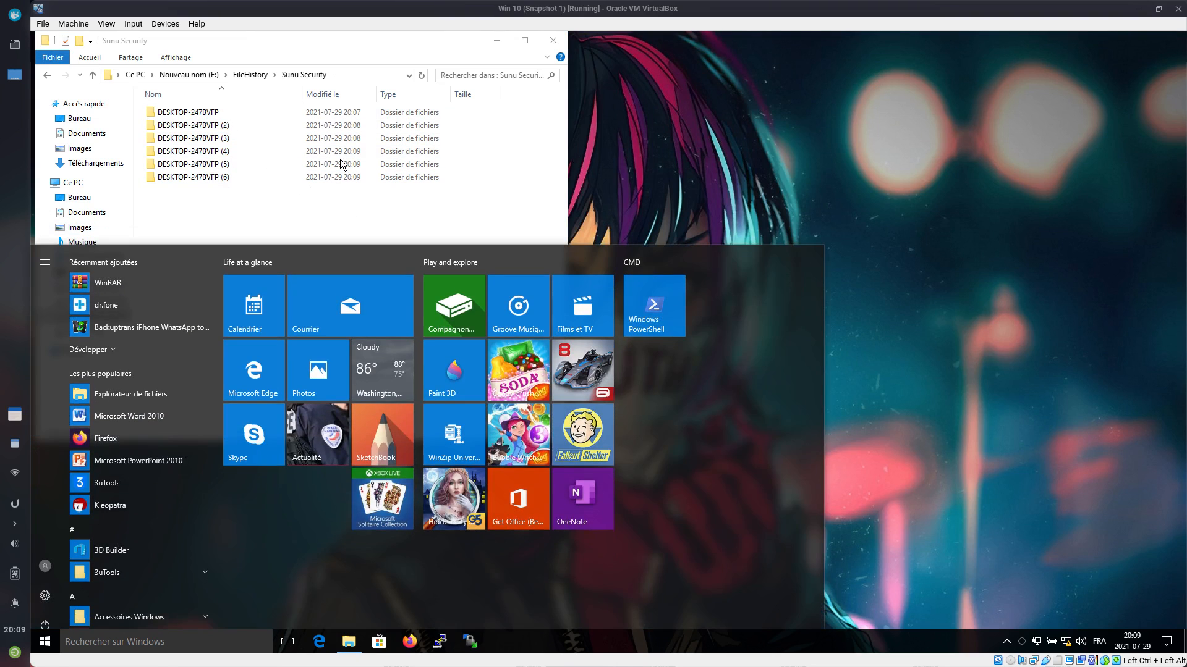
type("sav")
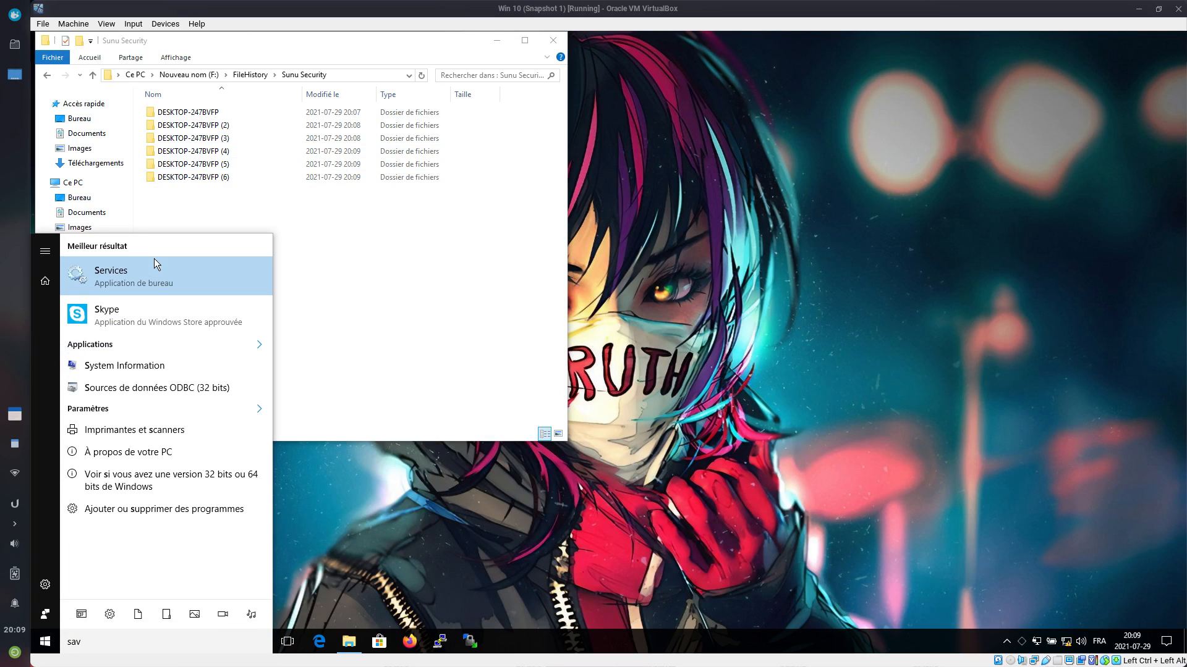
left_click(153, 282)
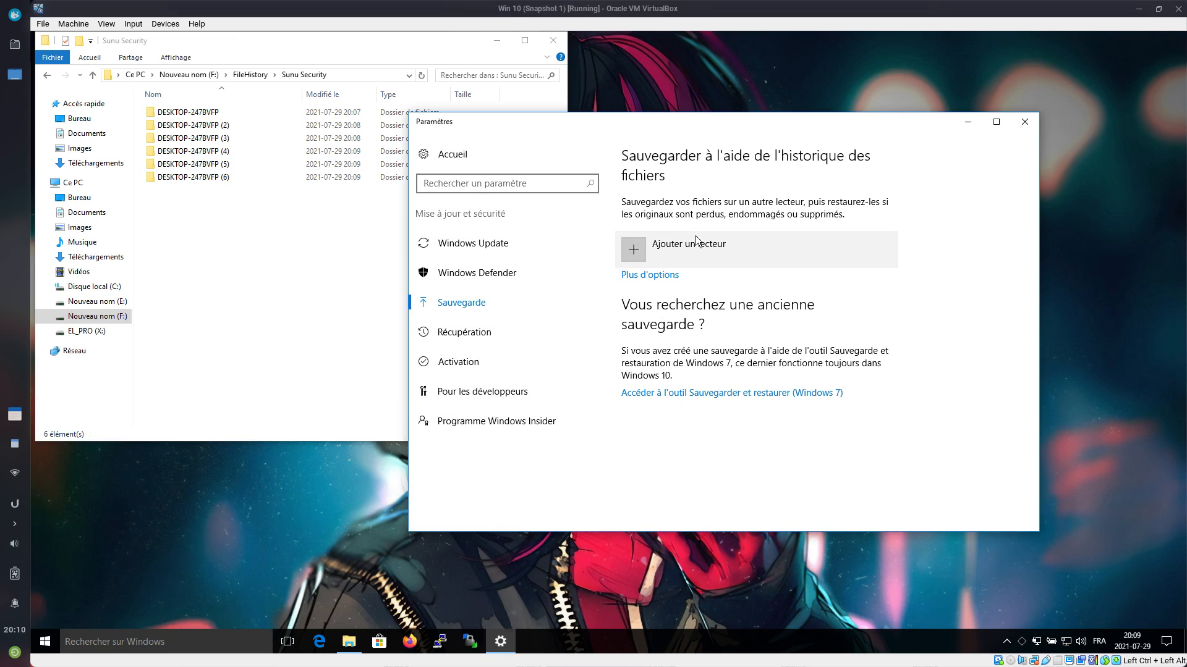
left_click(672, 250)
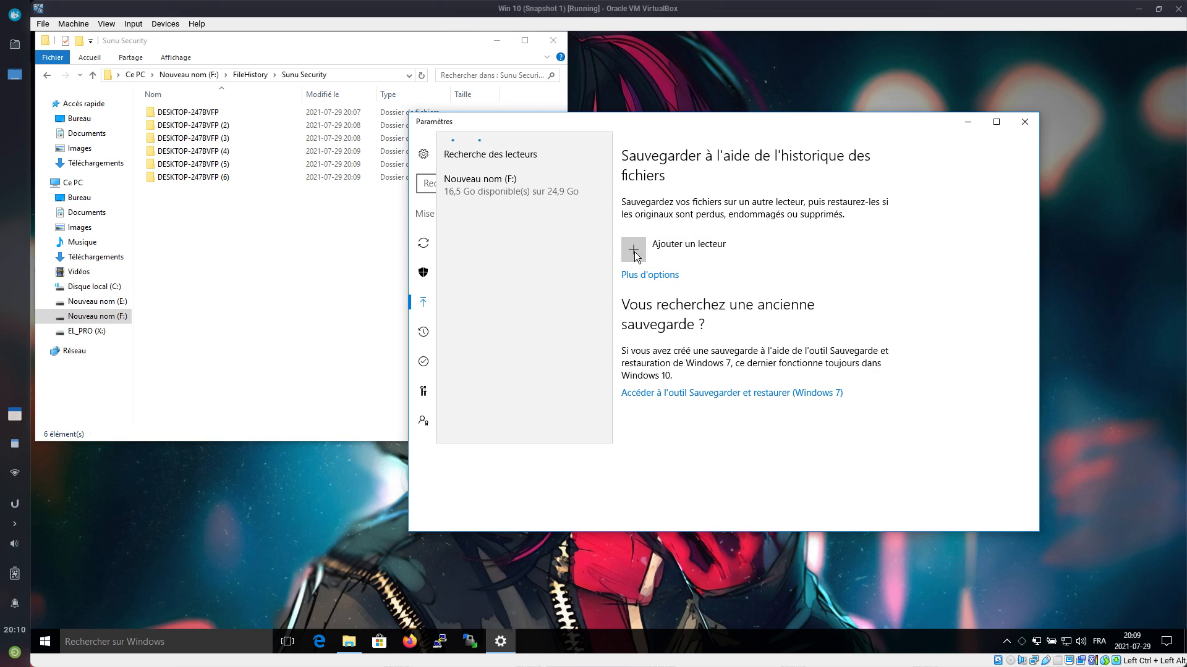
left_click(502, 186)
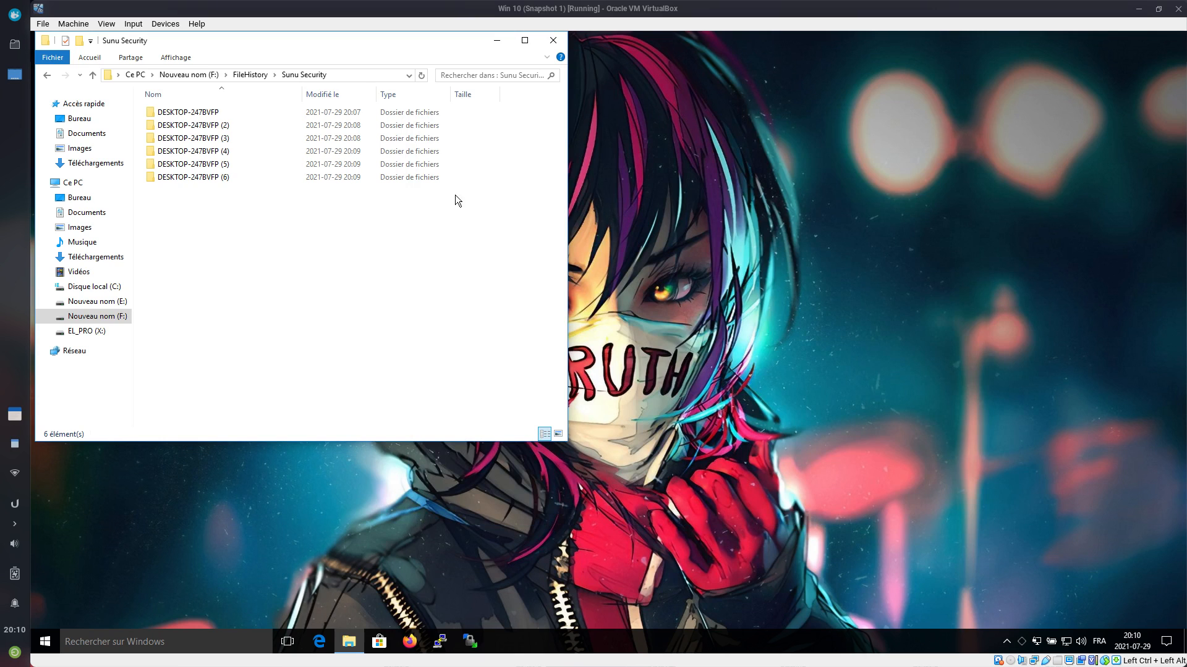
key("alt+Tab")
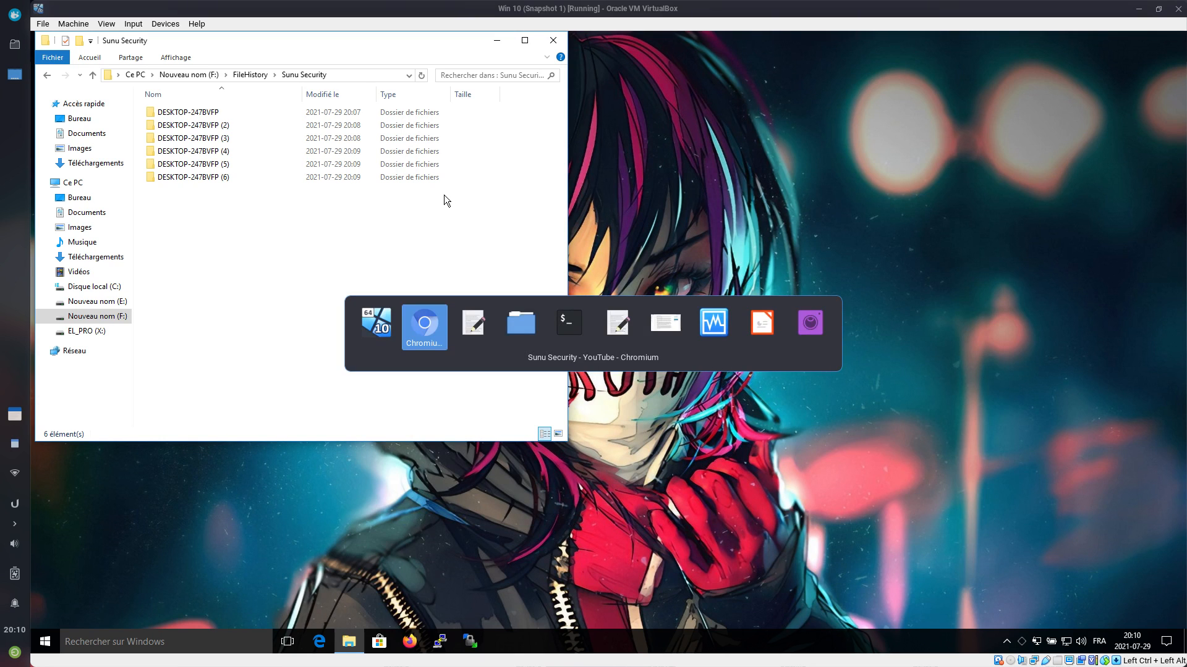
Step: Reopen the backup settings by searching for "sav" and view the advanced File History settings from the additional backup options
key("super")
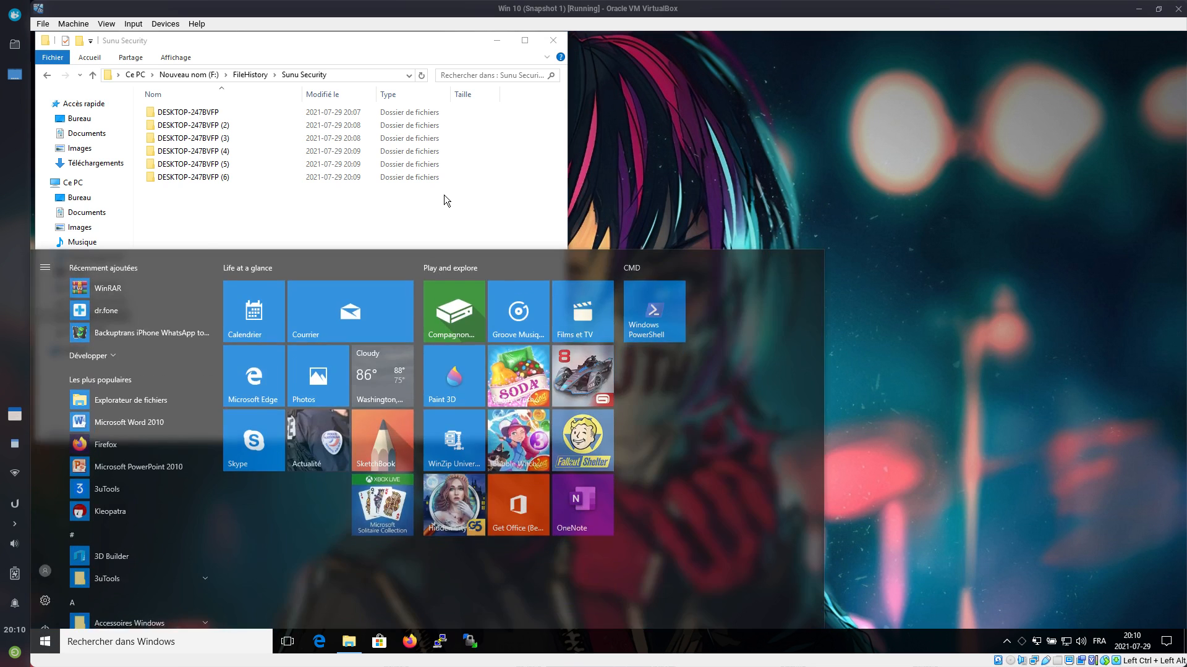
type("sav")
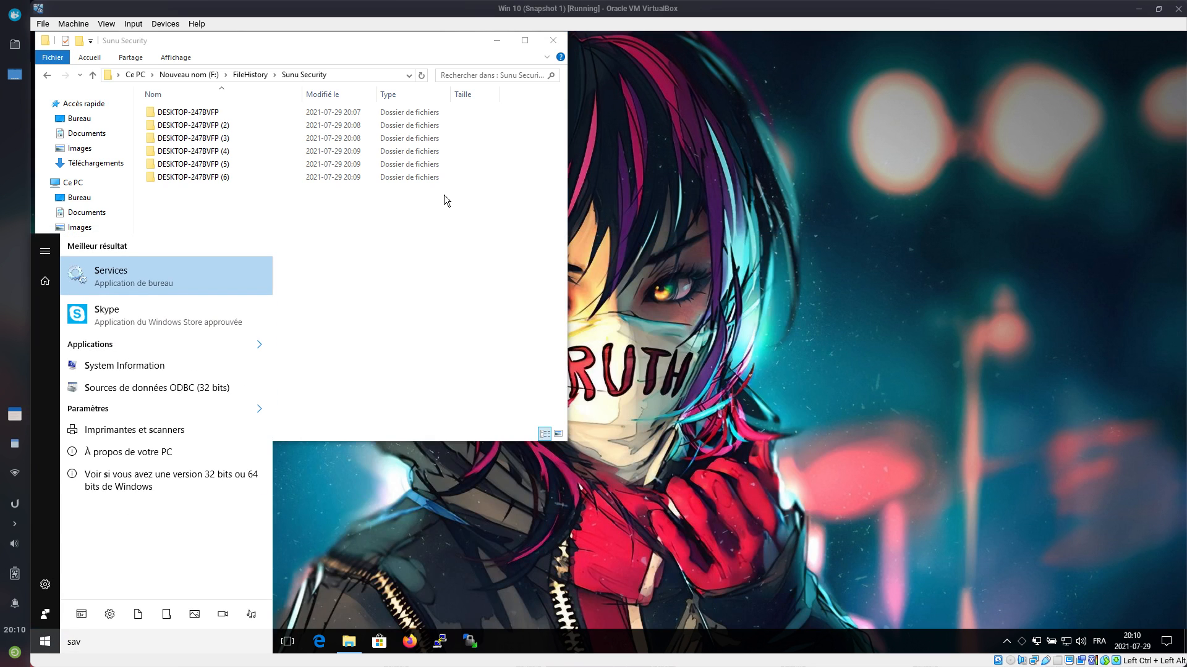
key("Return")
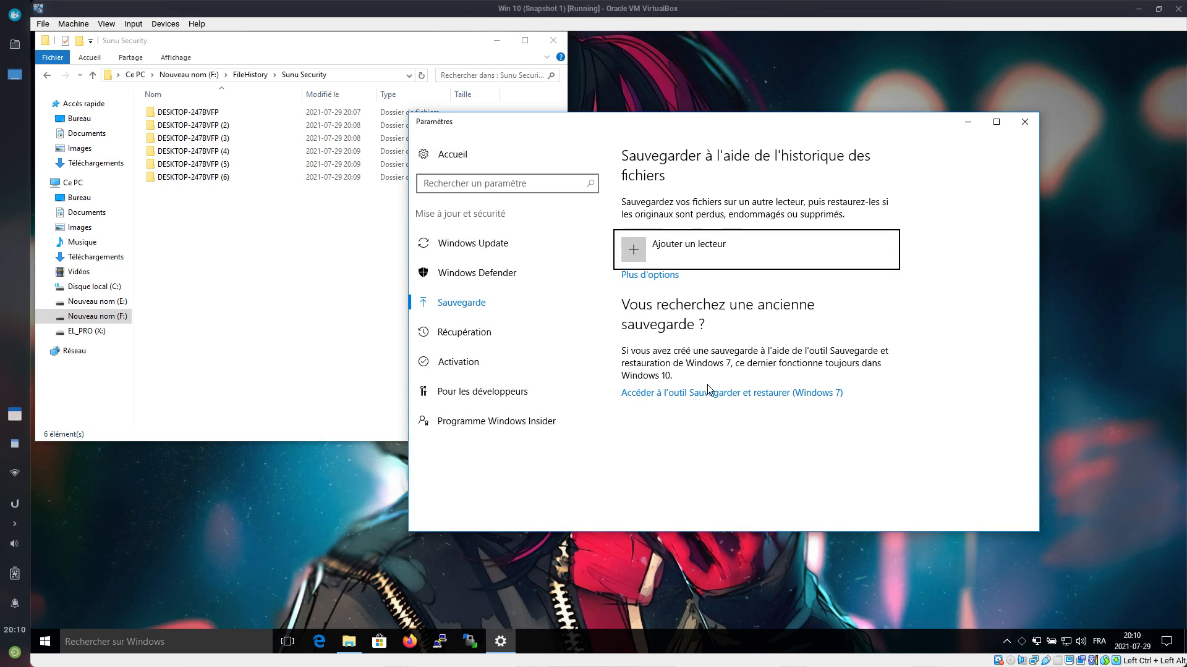
left_click(660, 276)
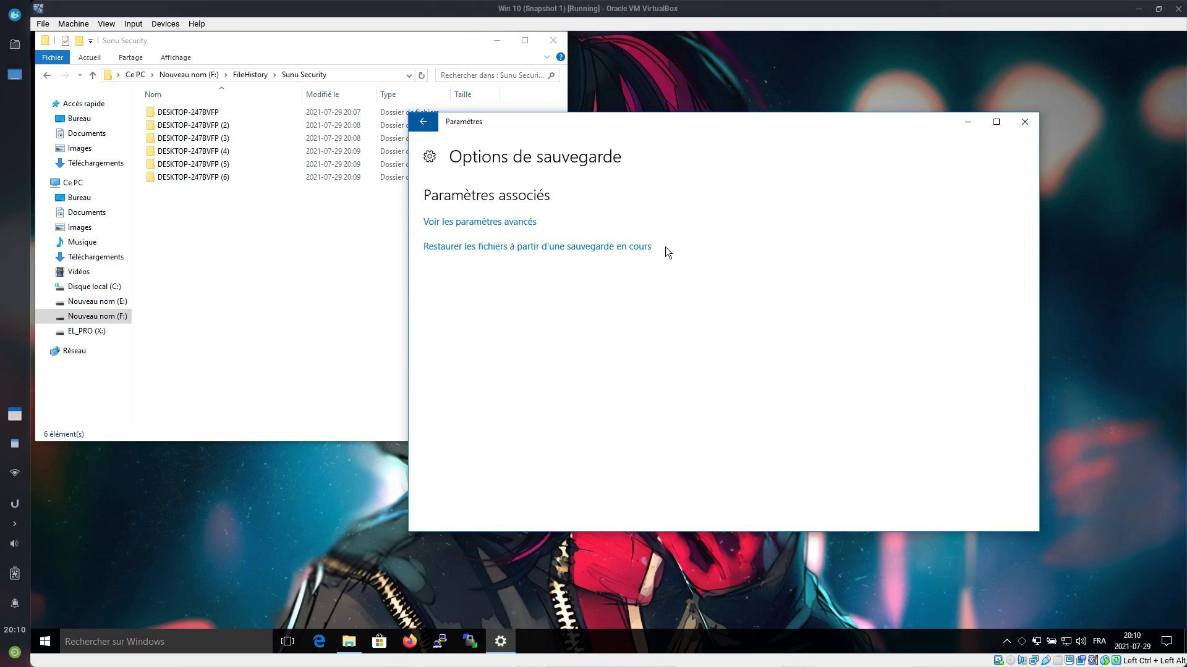
left_click(474, 225)
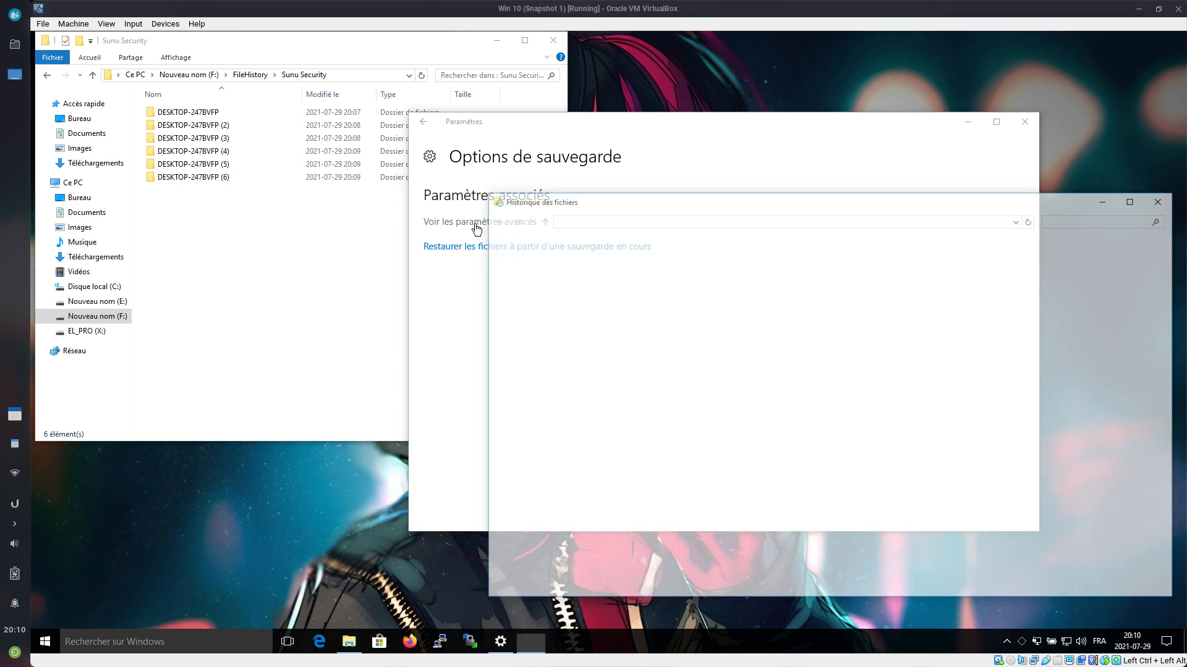
left_click(469, 316)
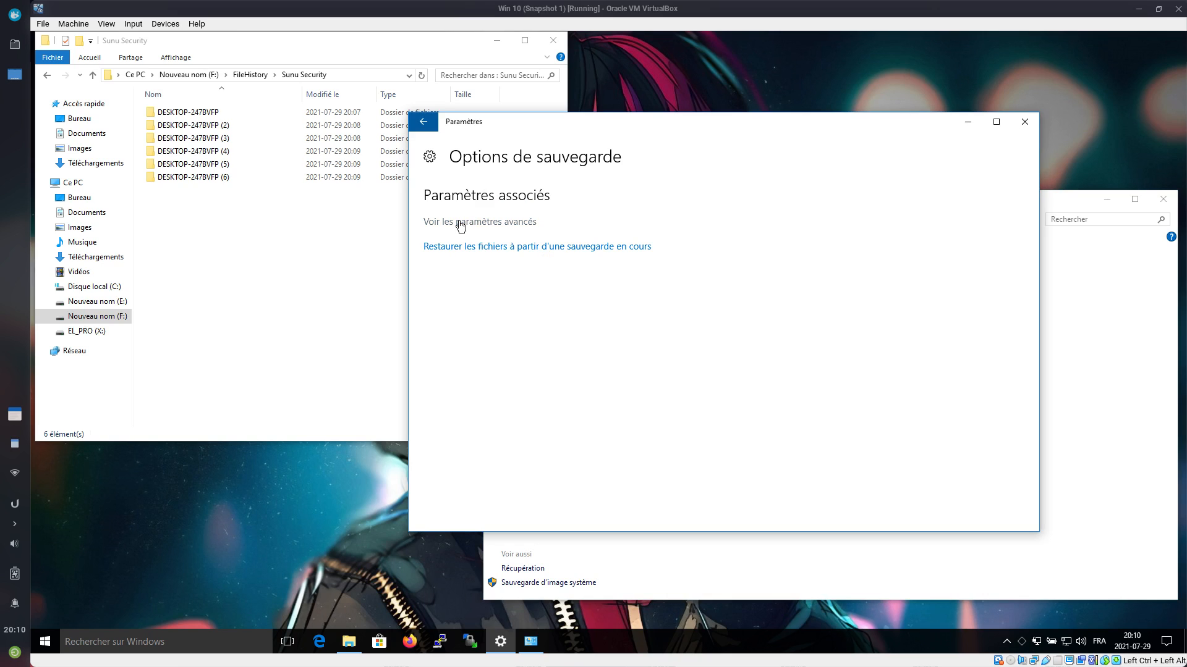
left_click(1080, 351)
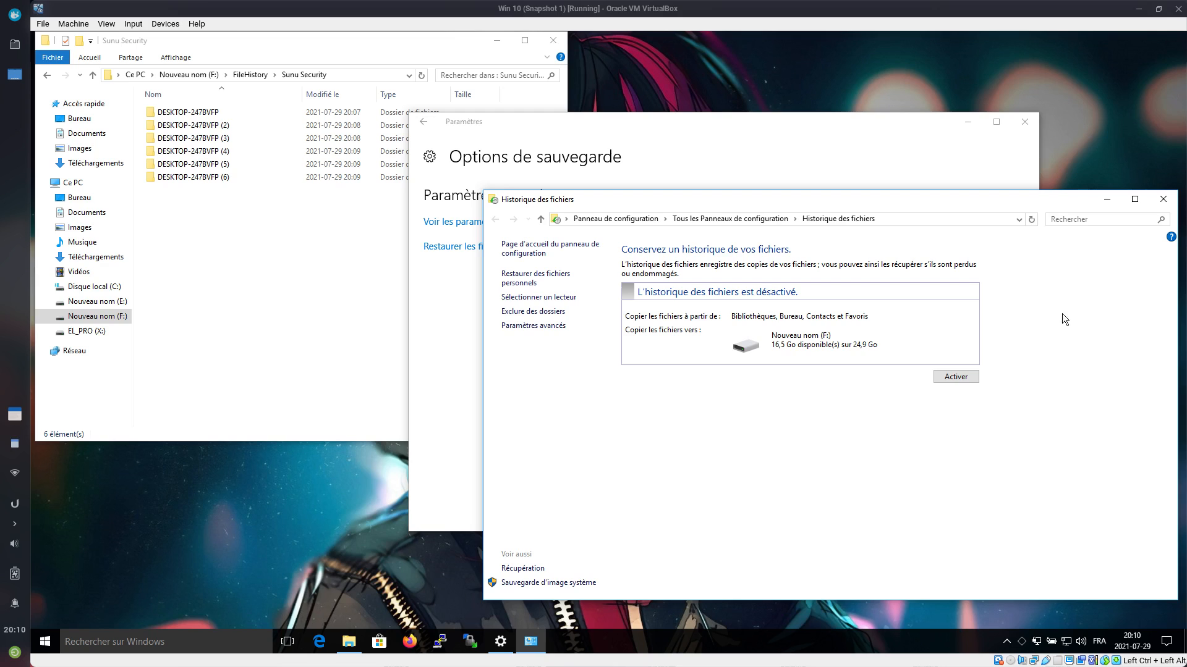
Step: Return to the backup page in the Windows settings and try to add a backup drive again
left_click(473, 135)
left_click(424, 121)
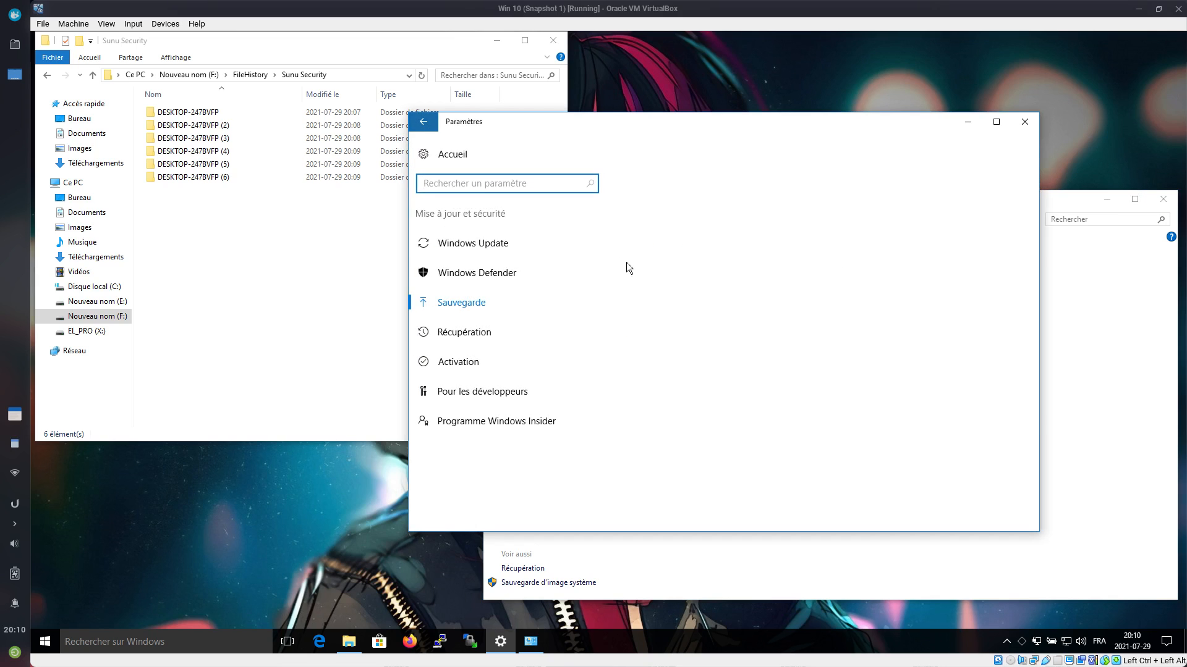
left_click(676, 262)
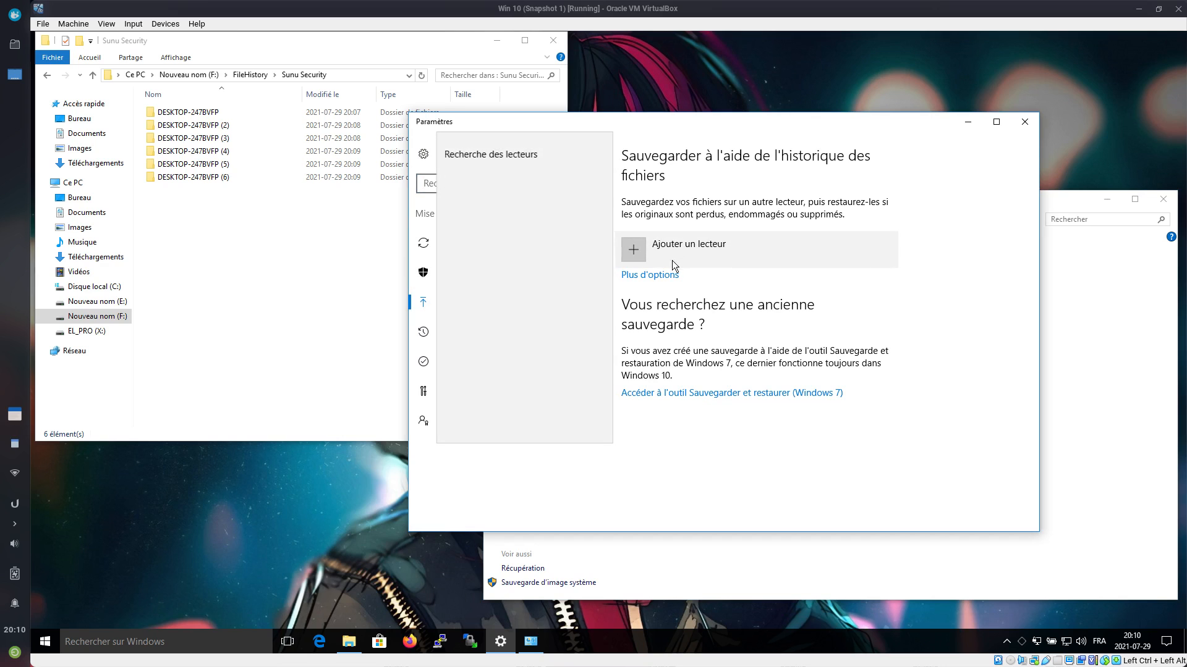
left_click(503, 191)
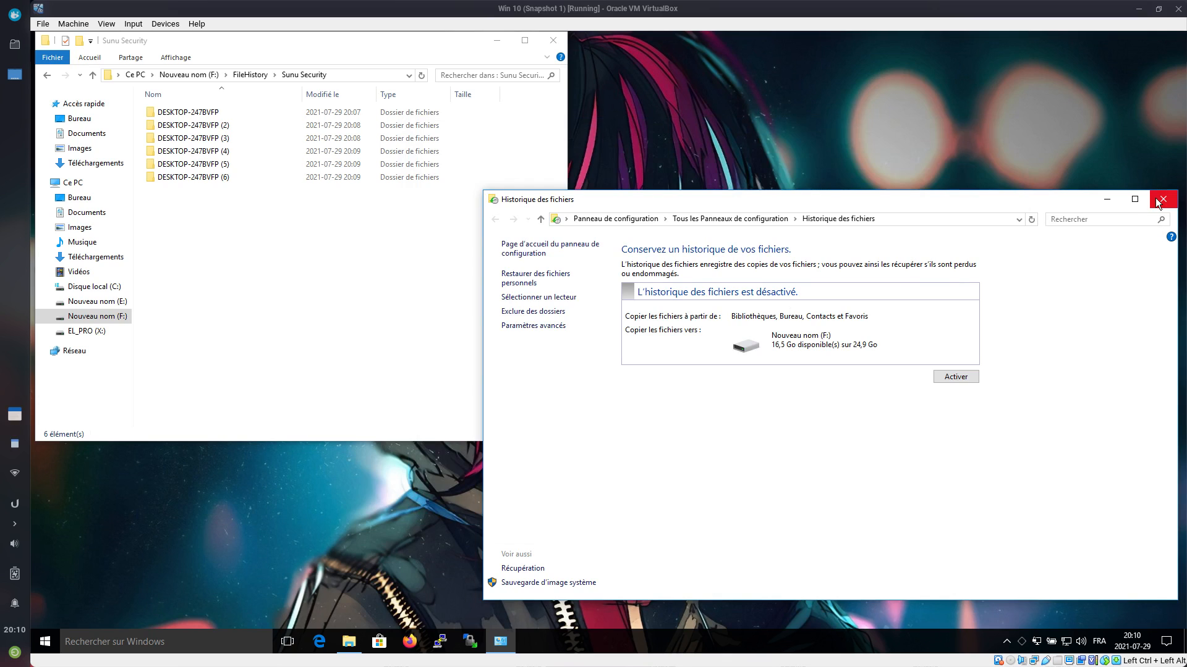
Step: Delete all the backup folders inside FileHistory\Sunu Security on drive F: and close the File History window
left_click(272, 288)
key("ctrl+a")
key("Delete")
key("alt+Tab")
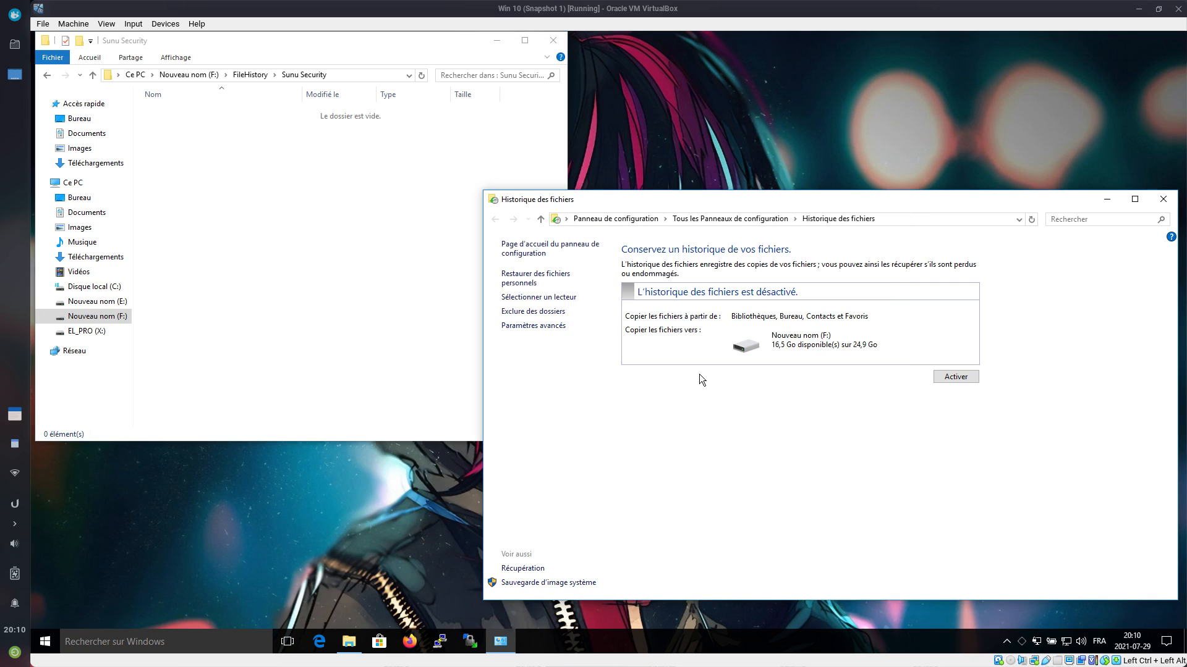
left_click(1162, 199)
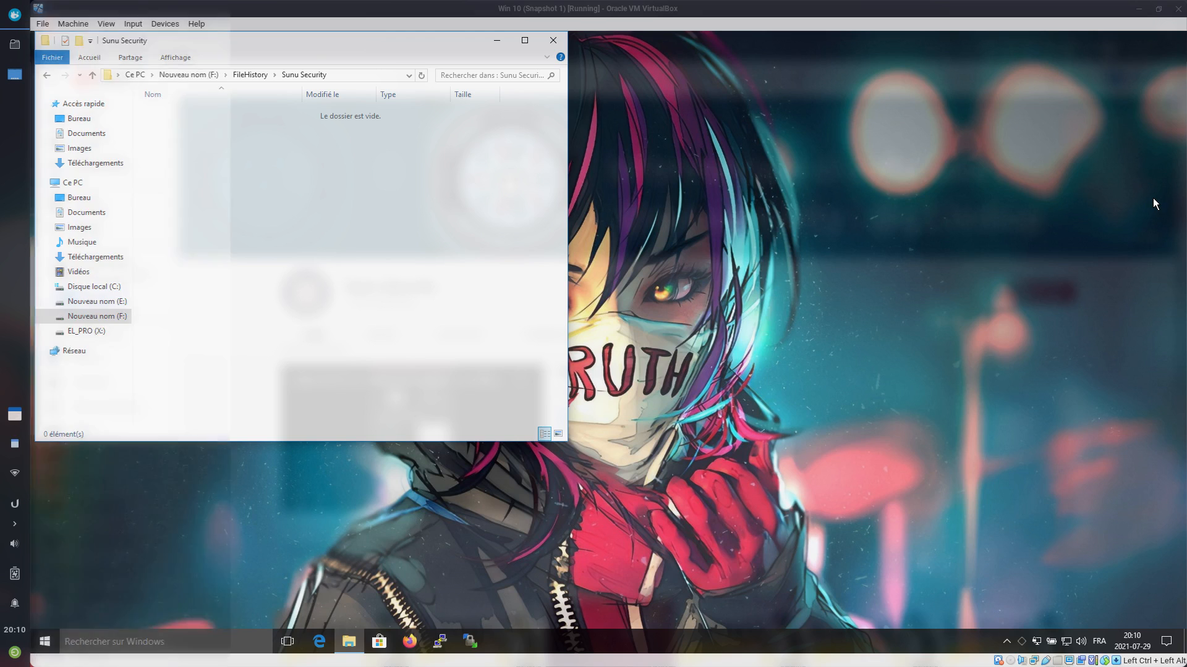
Step: Reopen the backup settings by searching for "sav", maximize the window and add Nouveau nom (F:) as the backup drive
key("super")
type("sa")
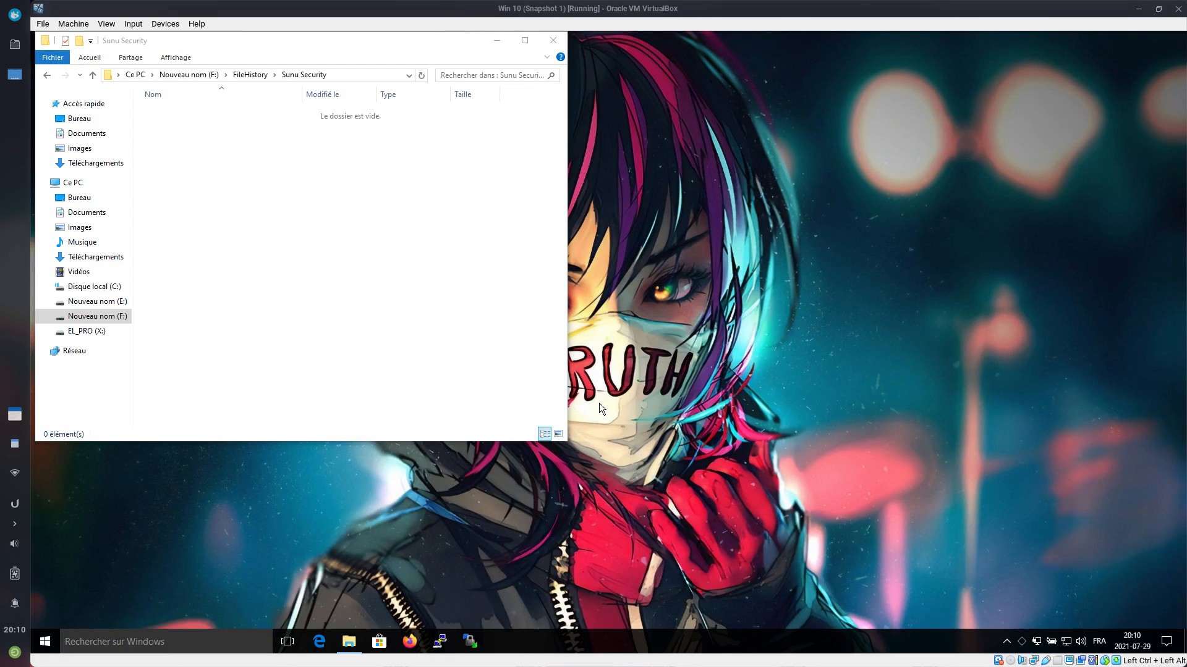
key("super")
type("sa")
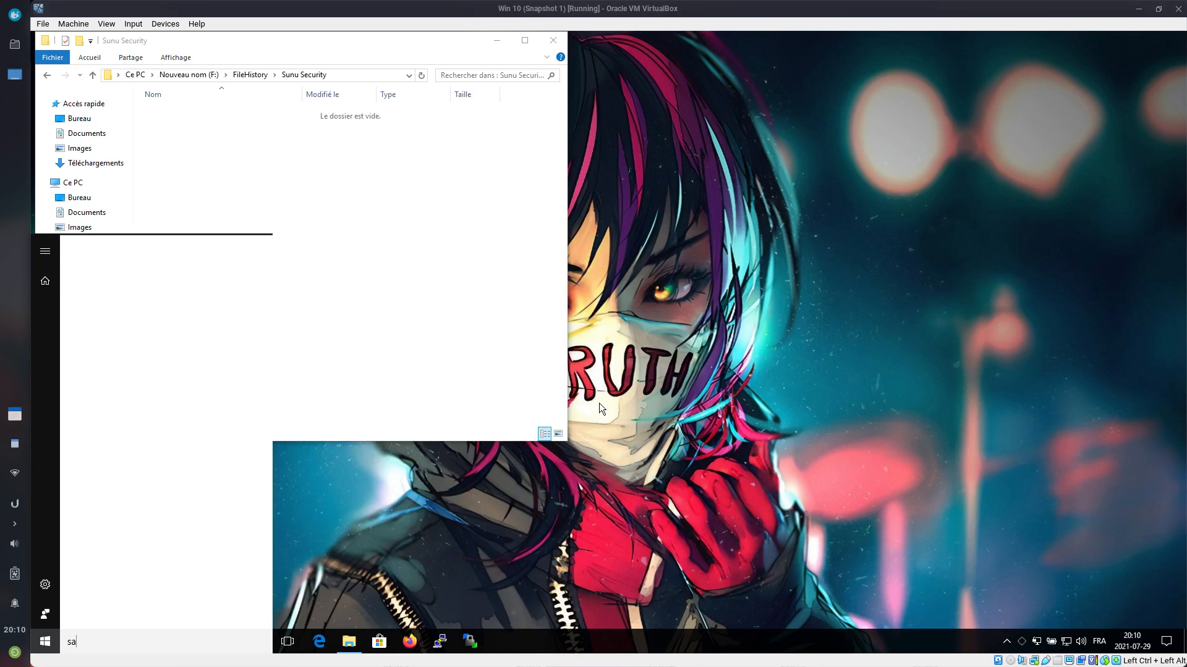
type("v")
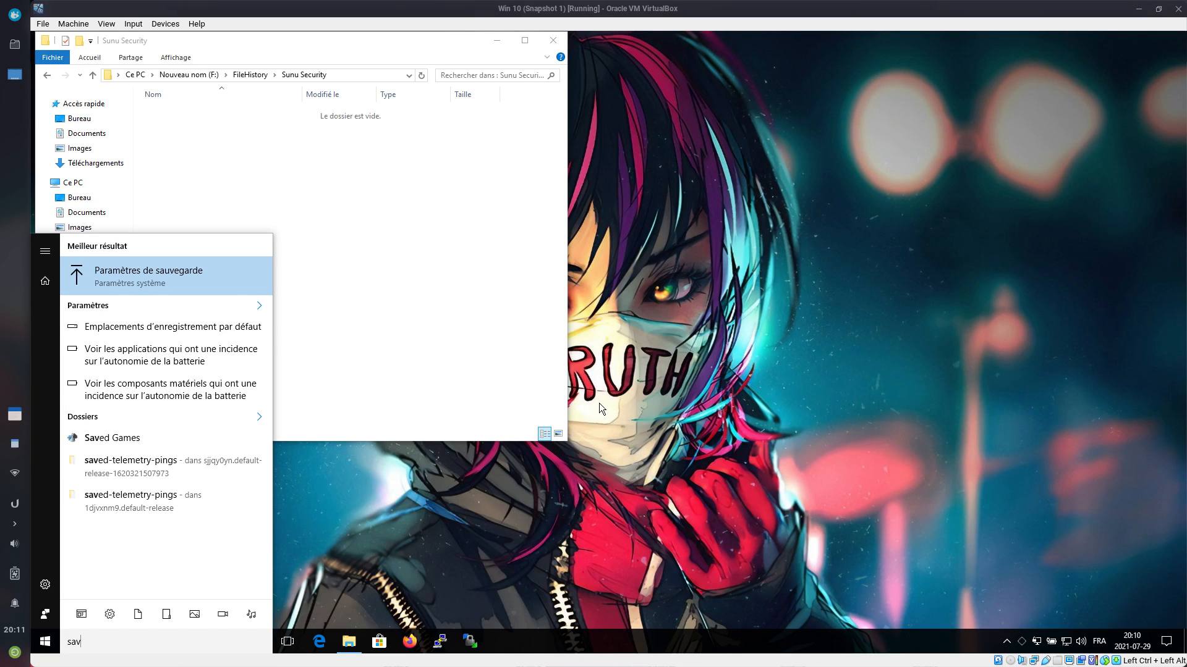
key("Return")
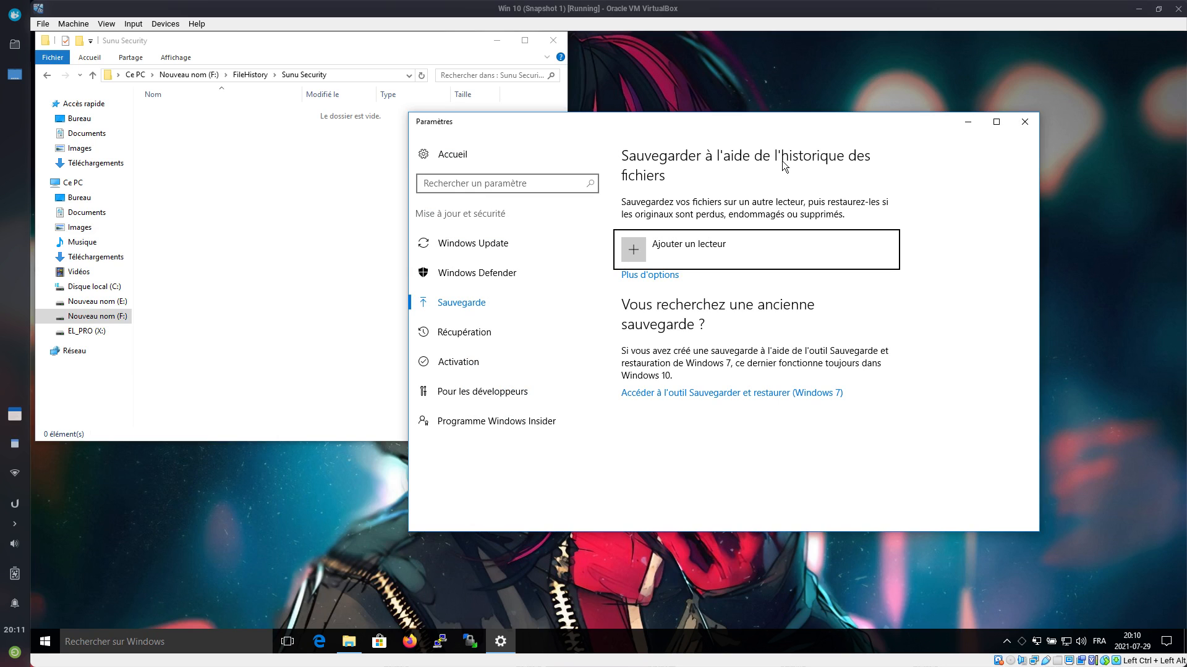
left_click(1002, 122)
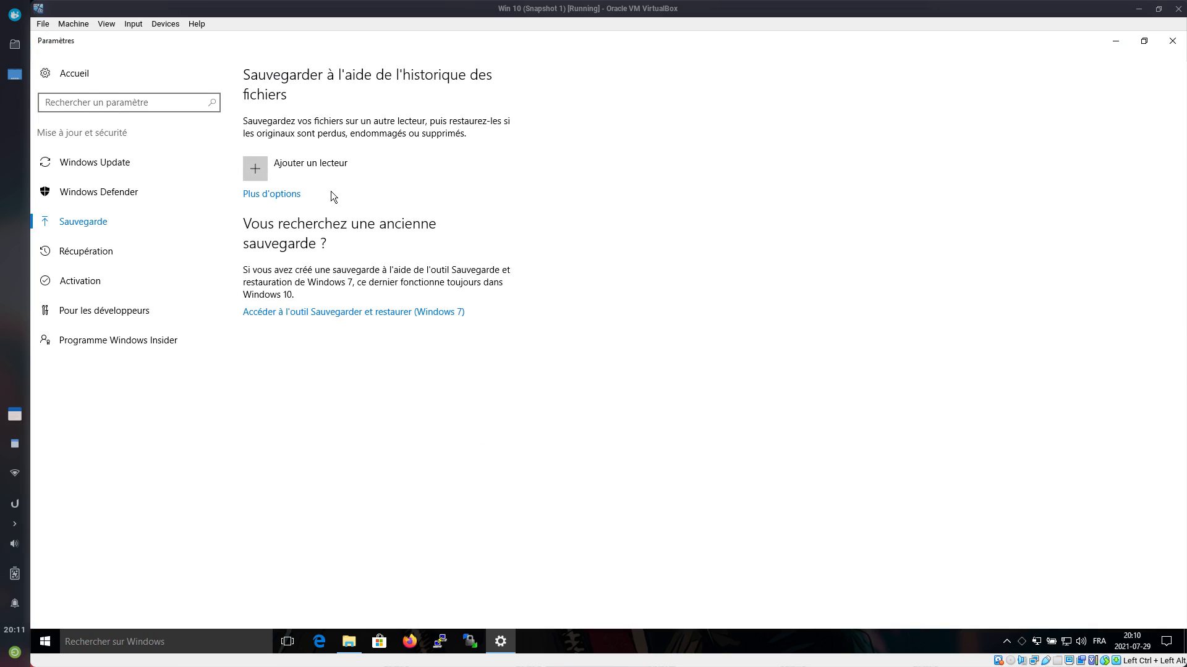
left_click(302, 176)
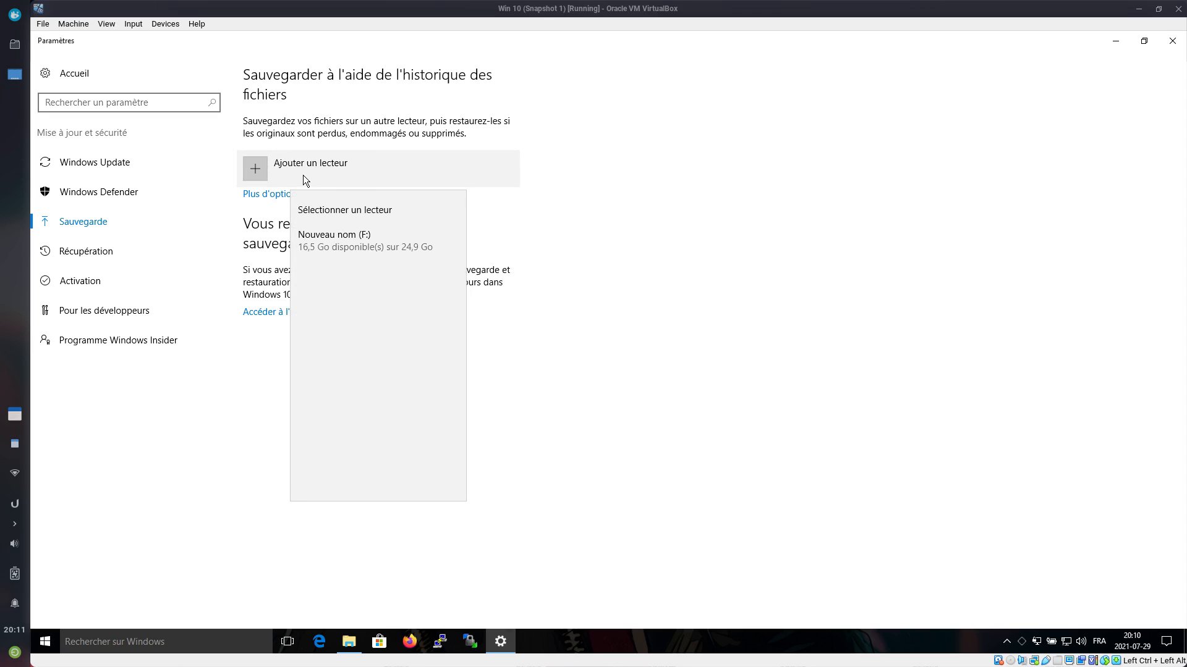
left_click(359, 244)
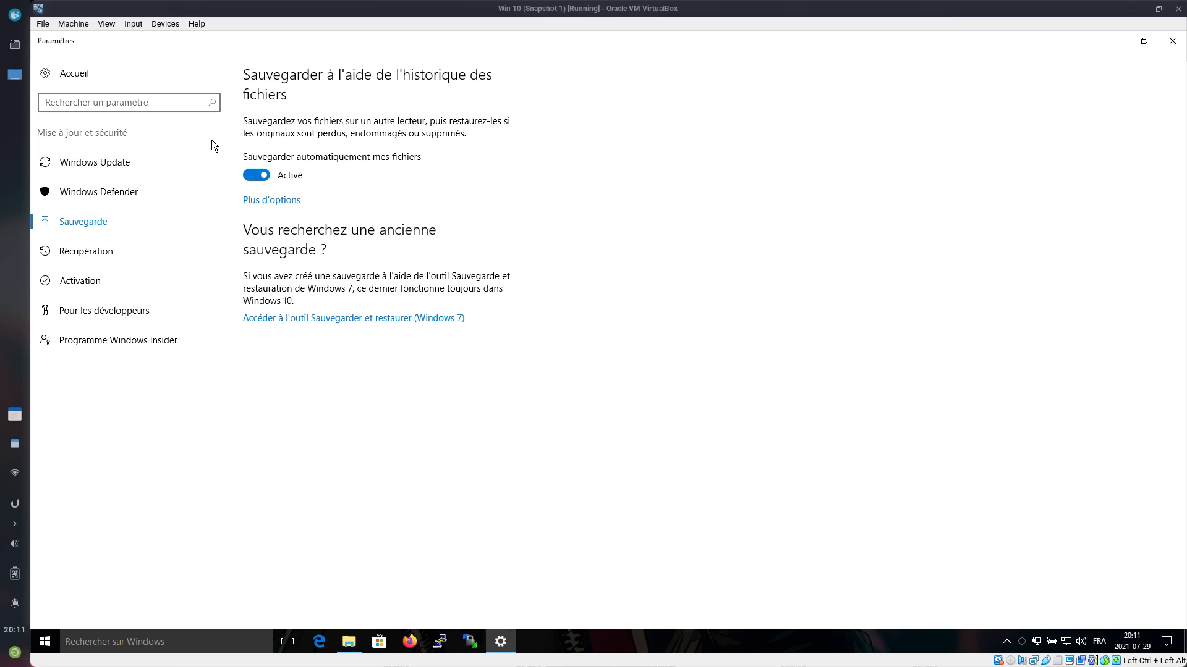
Step: Open the additional backup options and examine the available backup frequencies without changing the hourly default
left_click(279, 199)
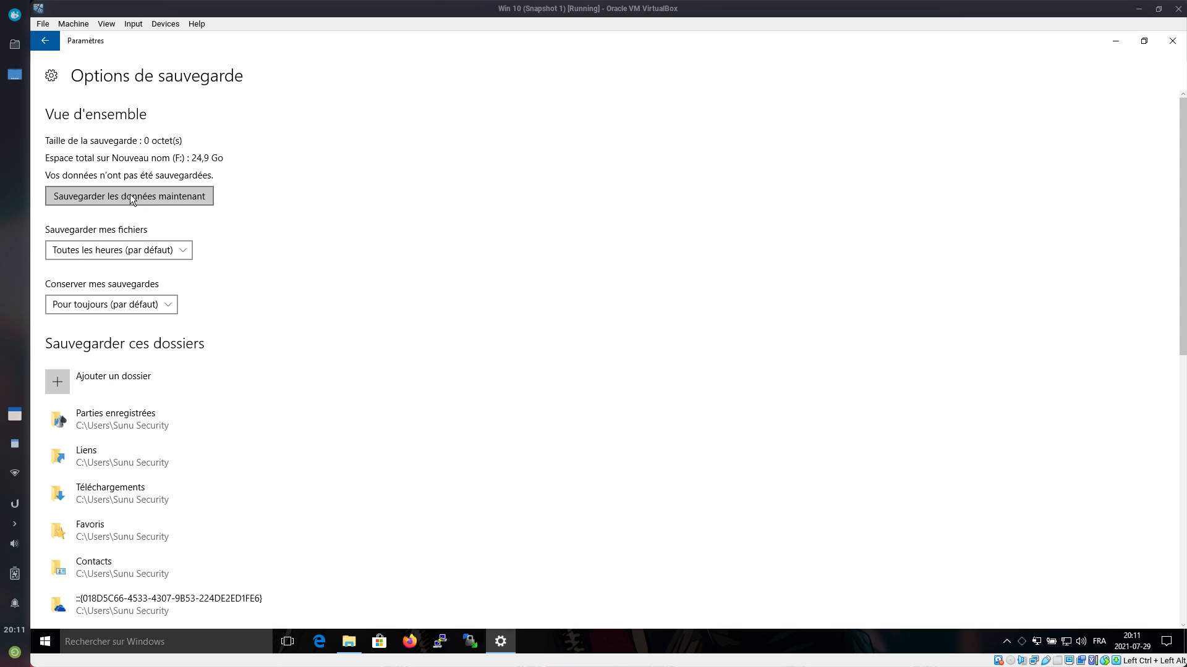
left_click(141, 254)
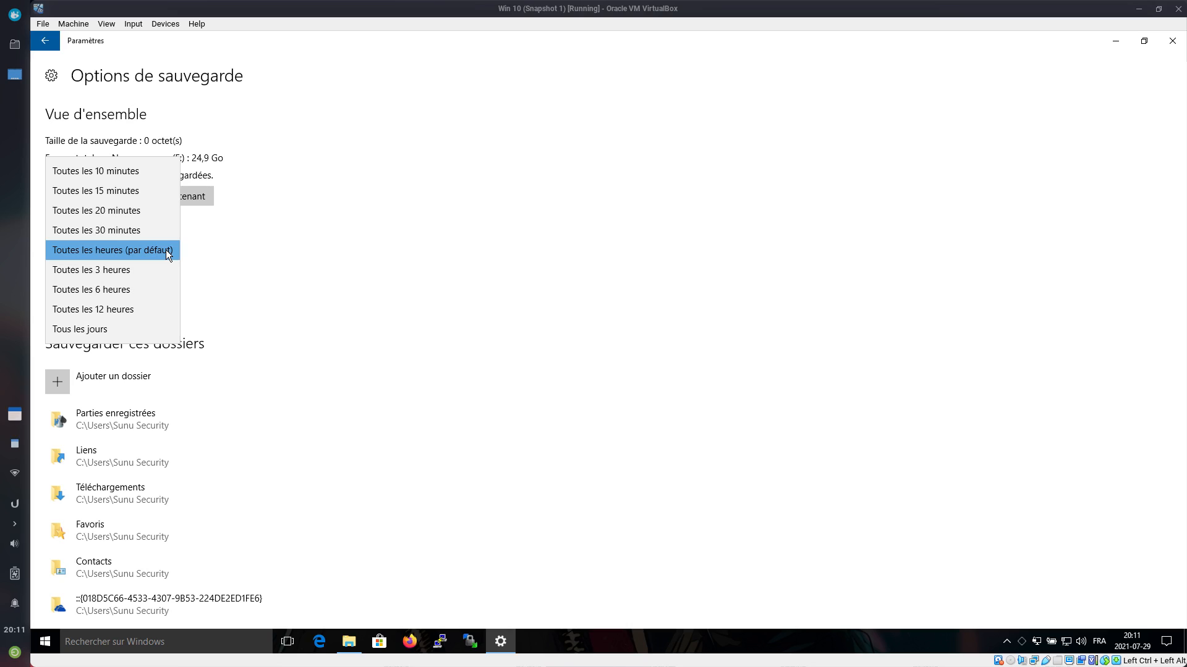
left_click(332, 353)
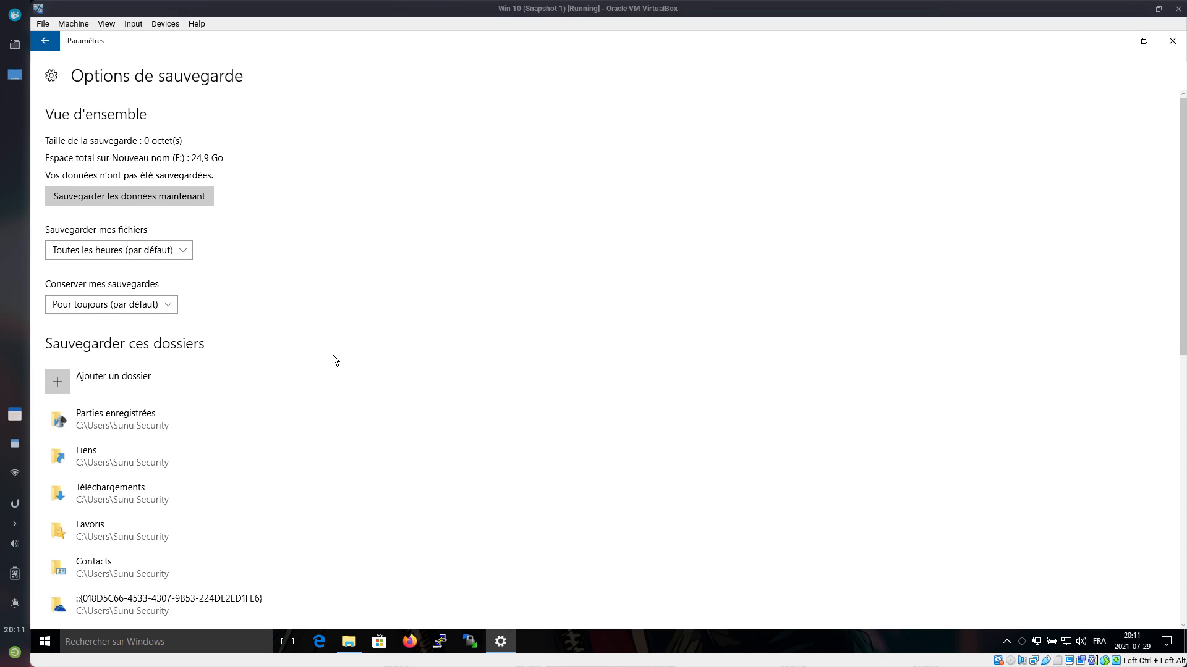
Step: Examine the available retention periods for the backups, keeping the default Pour toujours
left_click(143, 305)
left_click(142, 305)
left_click(154, 306)
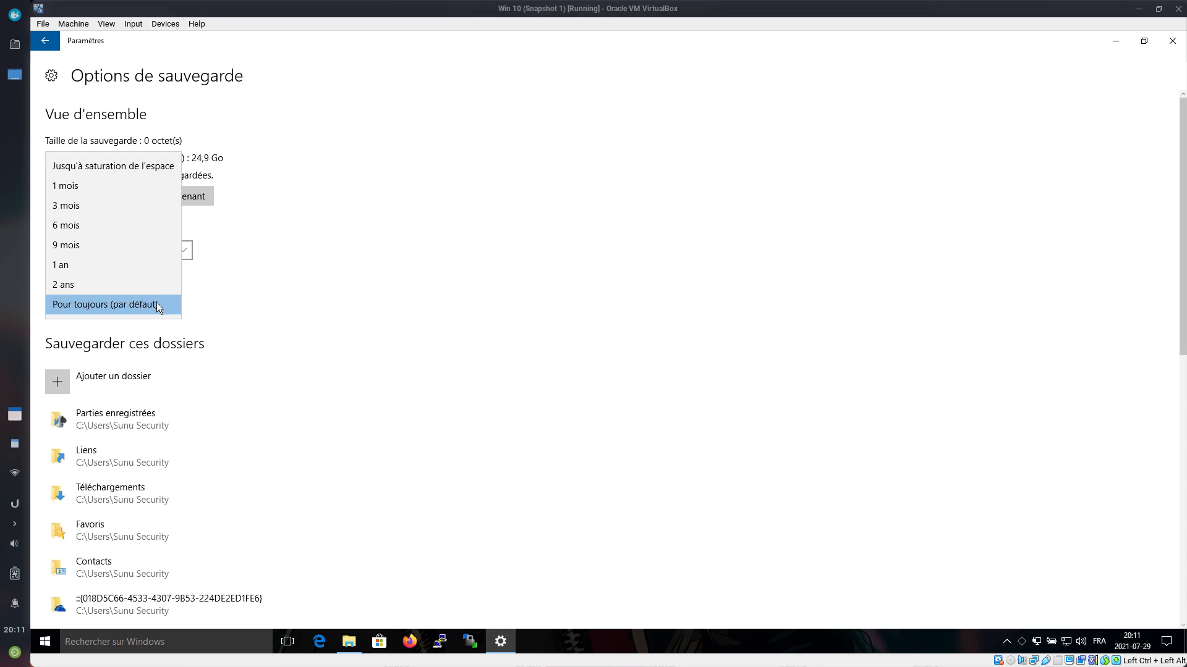
left_click(155, 305)
left_click(144, 309)
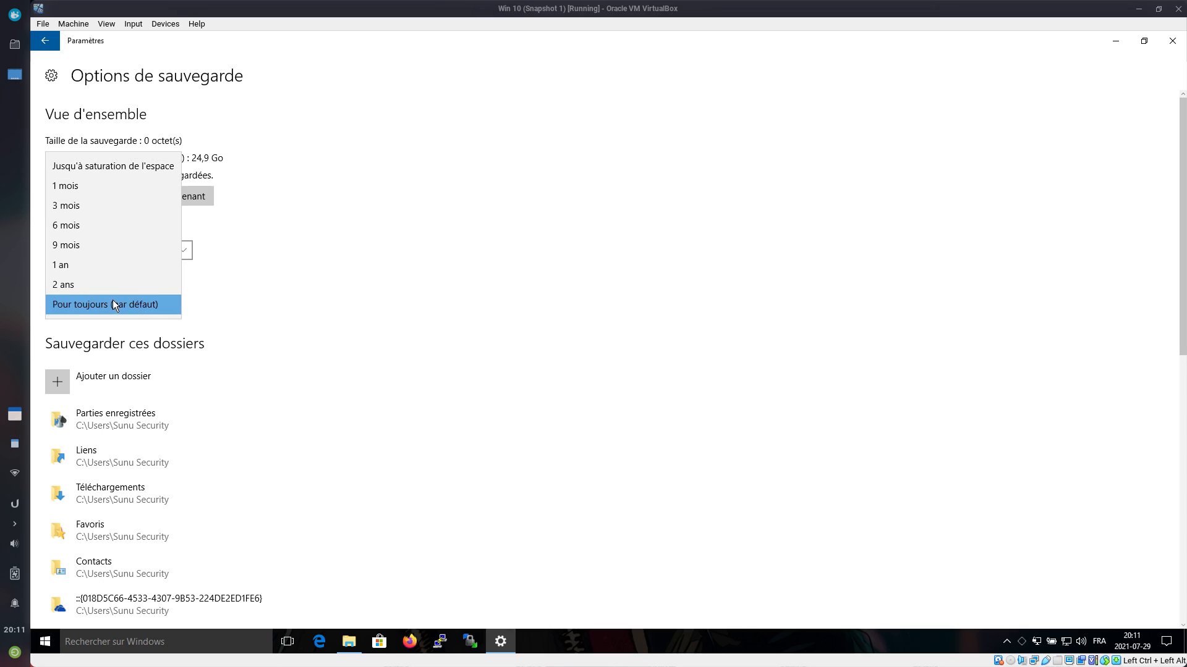
left_click(180, 296)
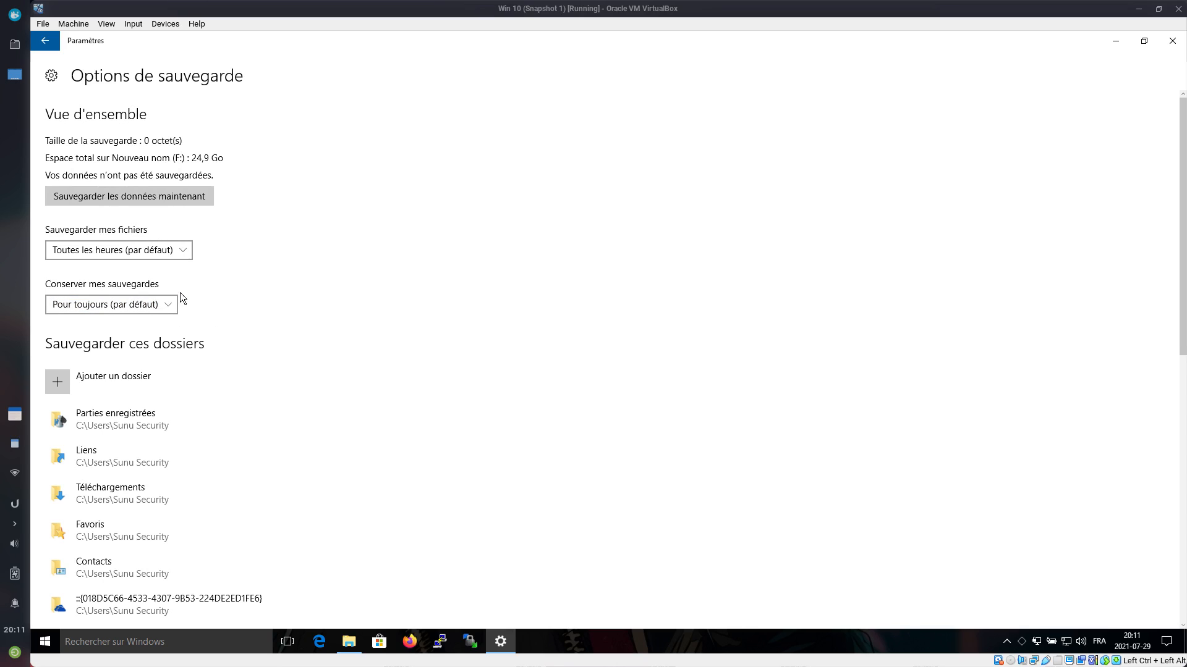
left_click(120, 299)
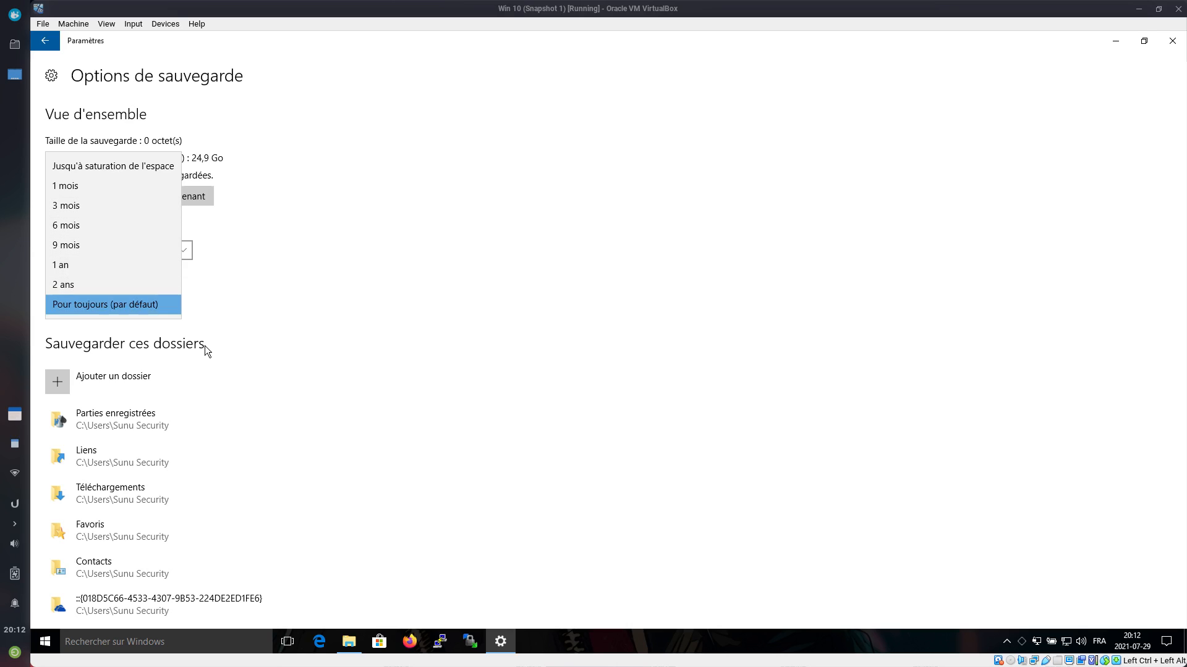
left_click(383, 337)
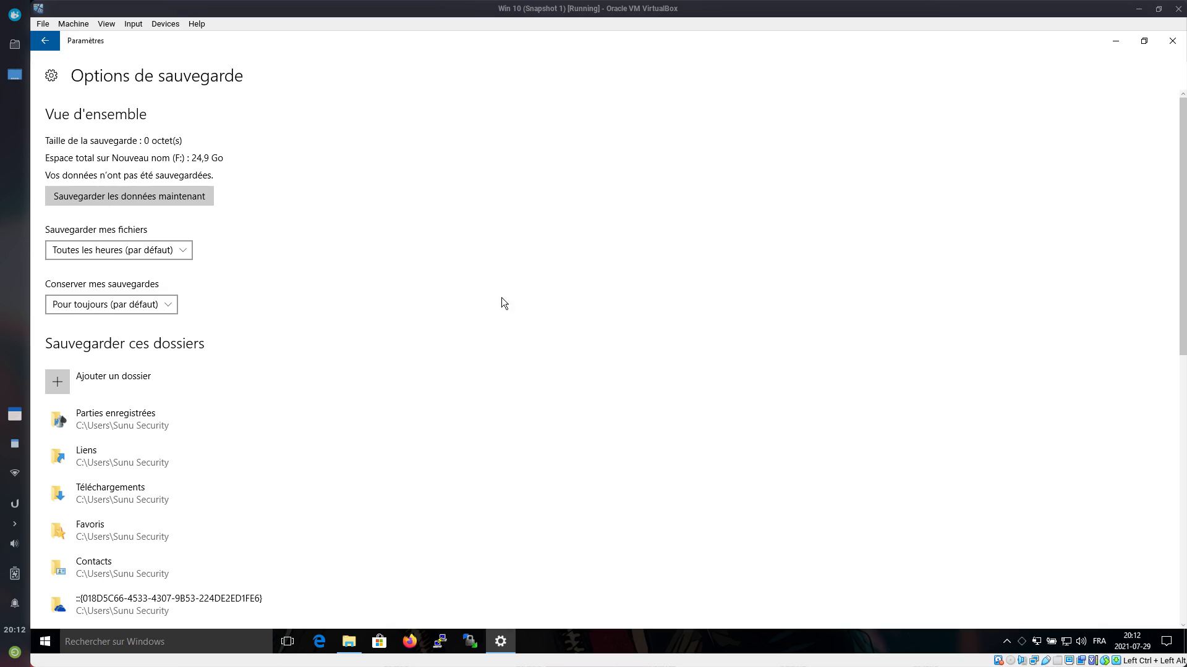
Step: Remove the Parties enregistrées folder from the list of folders to back up
scroll(1185, 247, "down", 5)
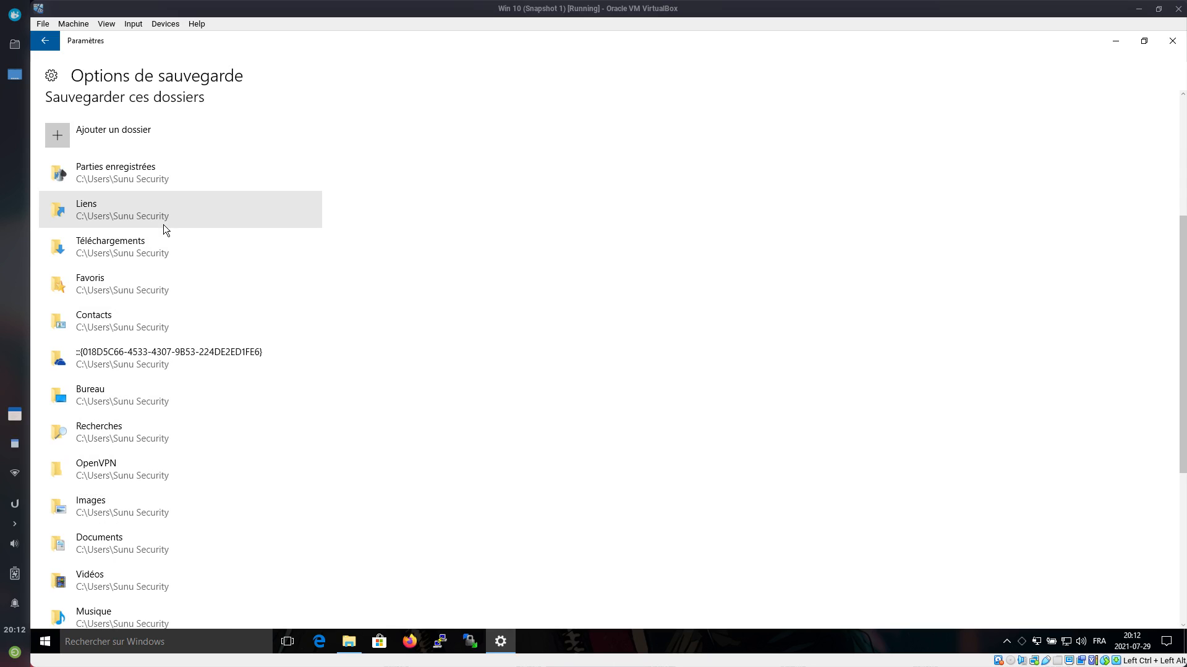
left_click(157, 173)
left_click(272, 174)
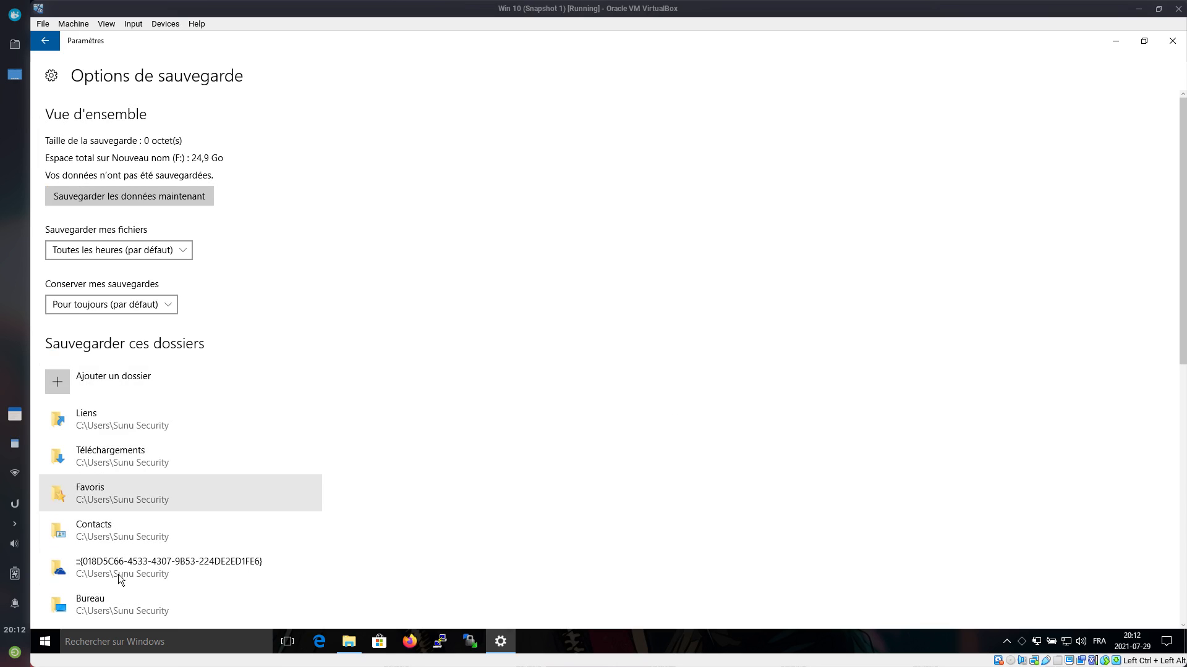
Step: Stop using the current backup drive in the backup options
scroll(1184, 201, "down", 10)
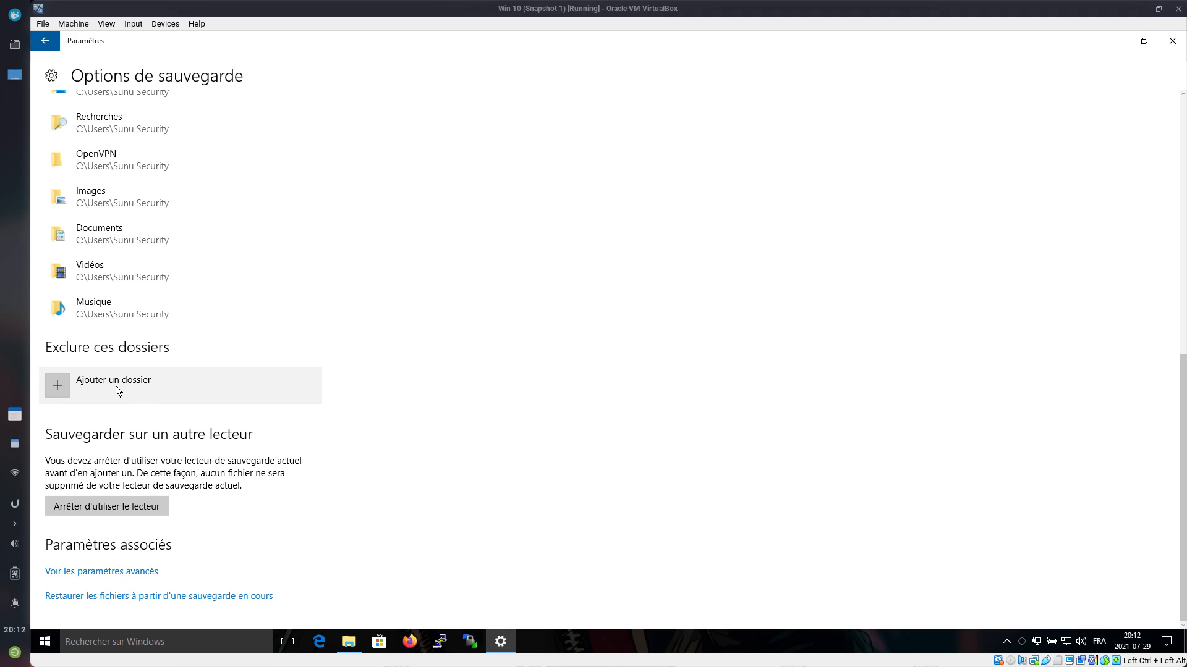
left_click(110, 502)
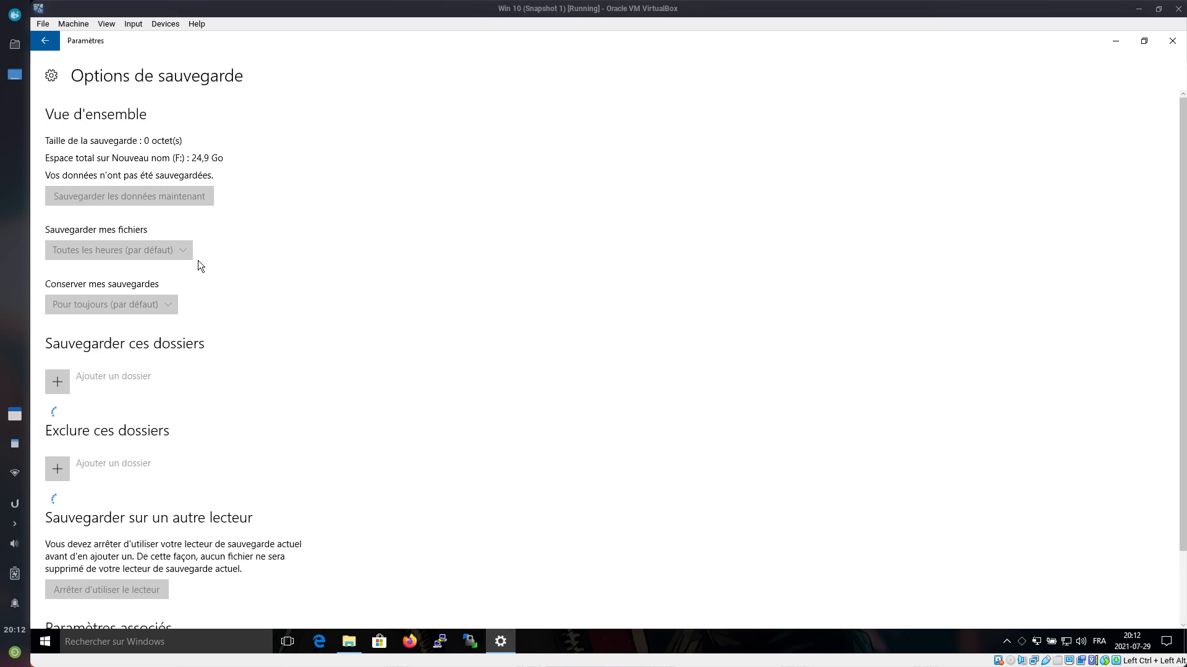
Step: Open the advanced File History settings, move the window toward the screen's center and view the available drives for selection
scroll(267, 541, "down", 3)
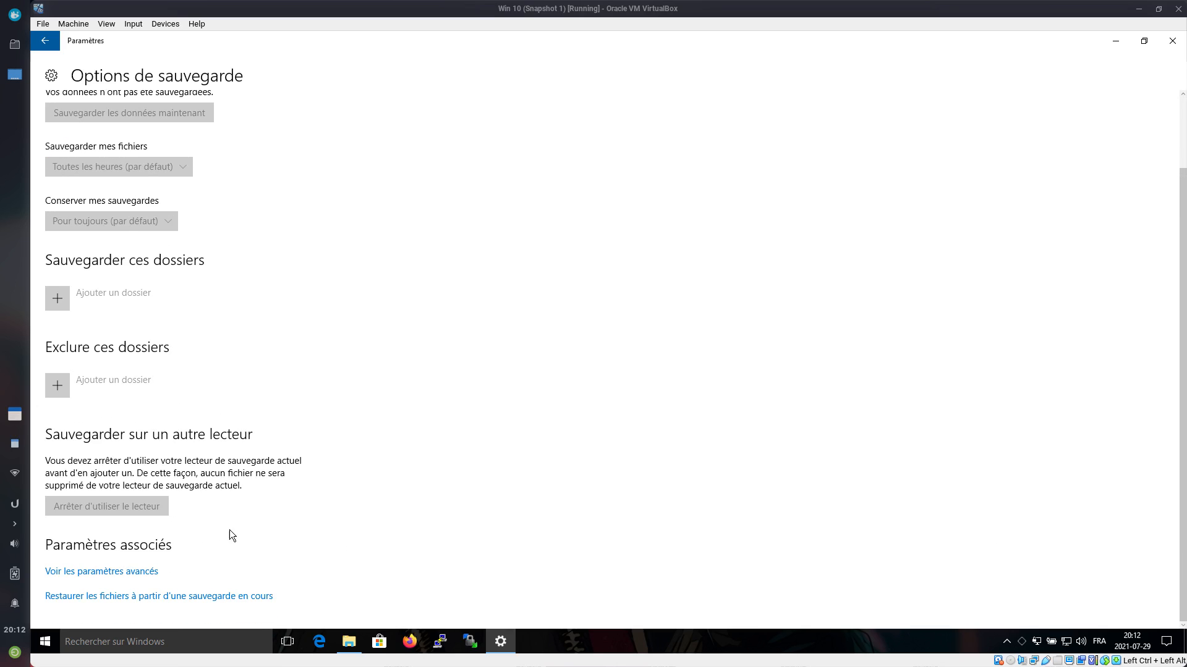
left_click(130, 575)
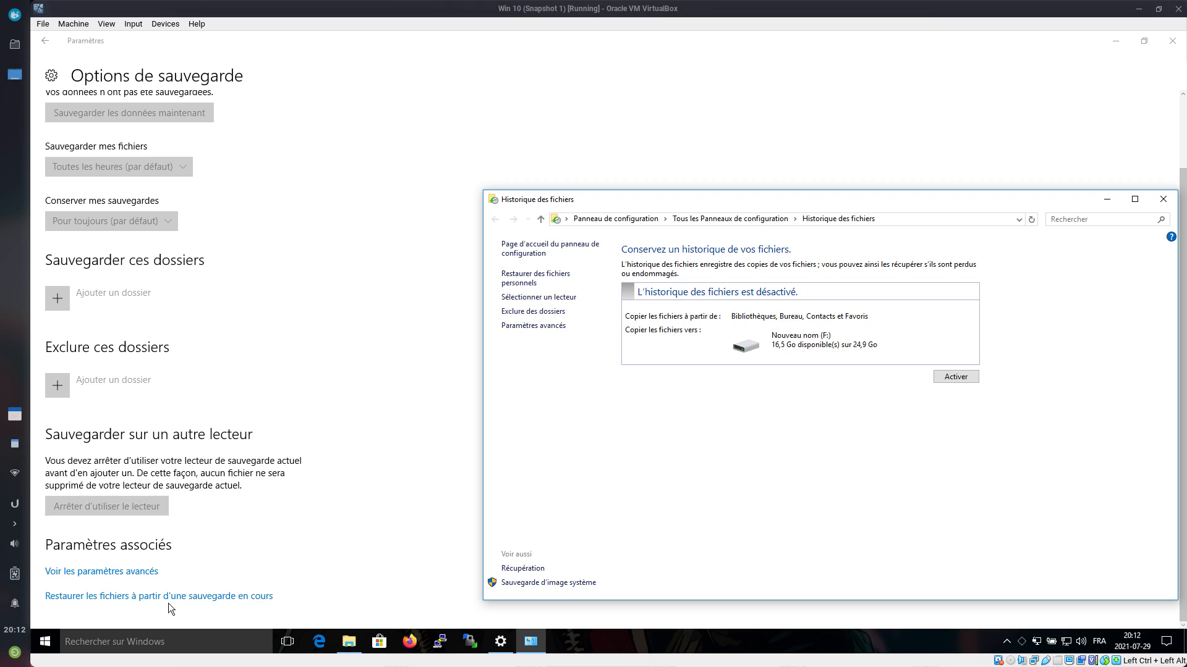
left_click_drag(1089, 199, 903, 195)
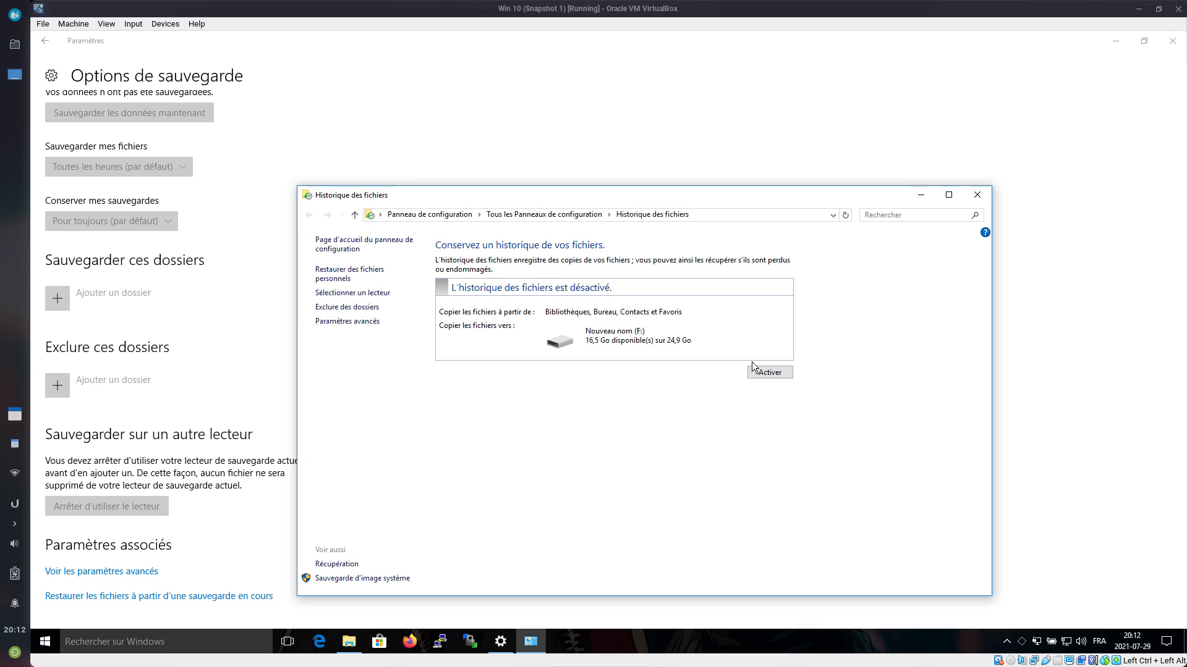
left_click(355, 293)
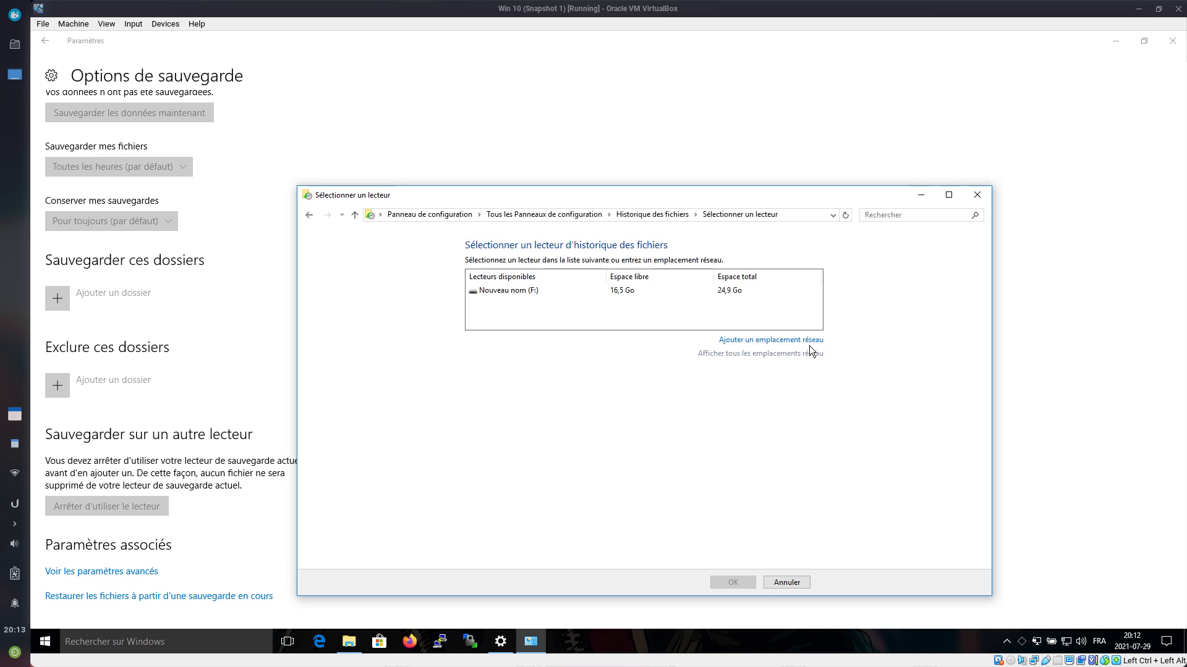
Step: Return to the File History overview, then view its personal file restore window and the advanced version settings
left_click(311, 217)
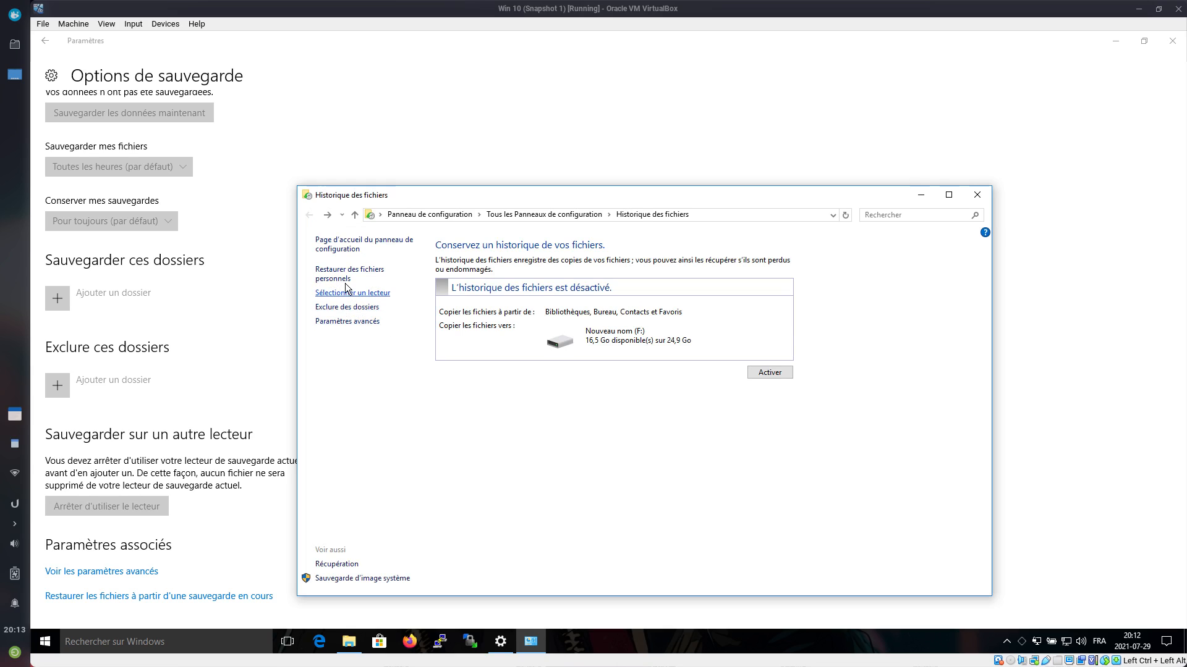
left_click_drag(450, 190, 450, 192)
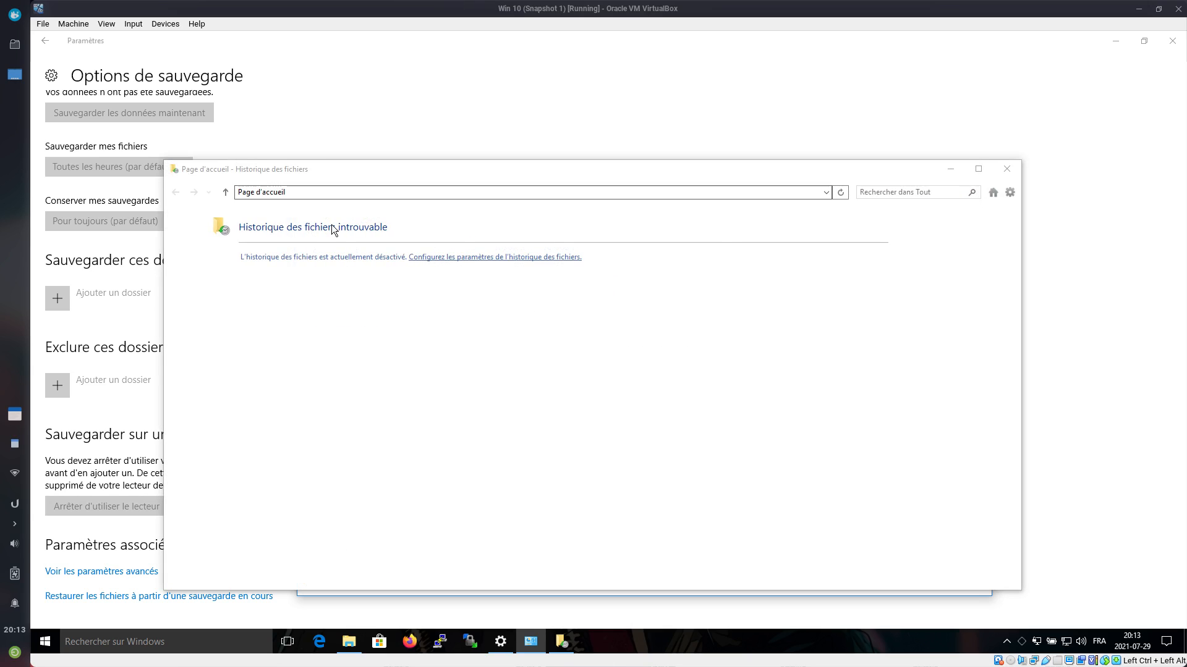
left_click_drag(736, 165, 735, 178)
left_click(1007, 186)
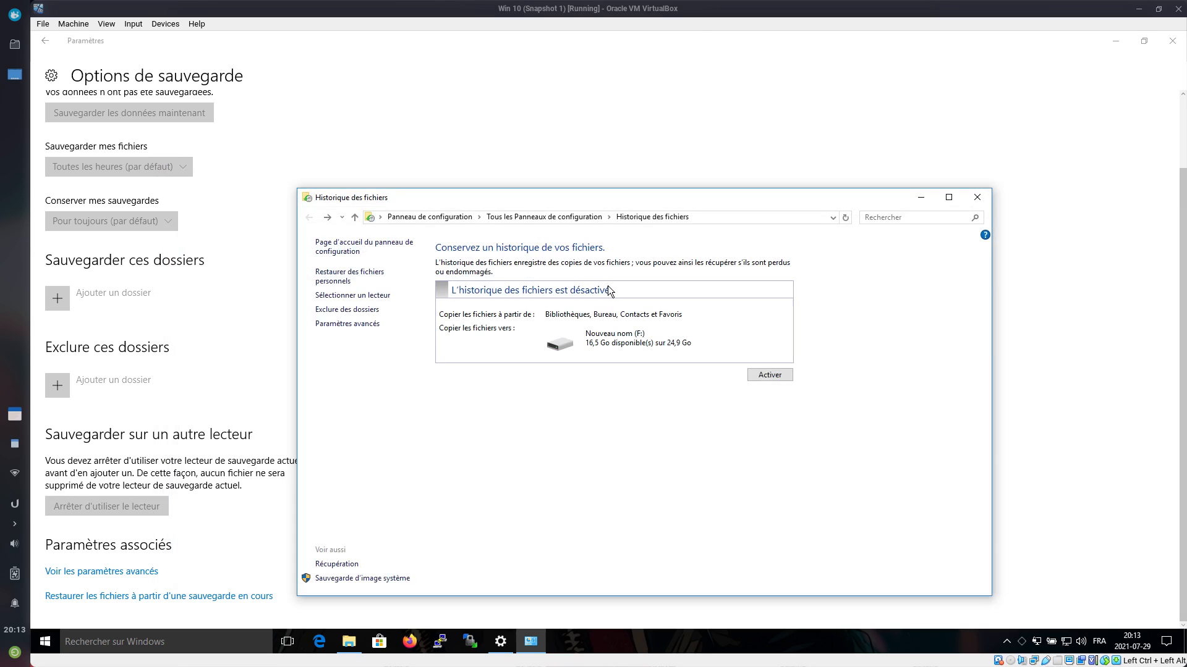
left_click(364, 326)
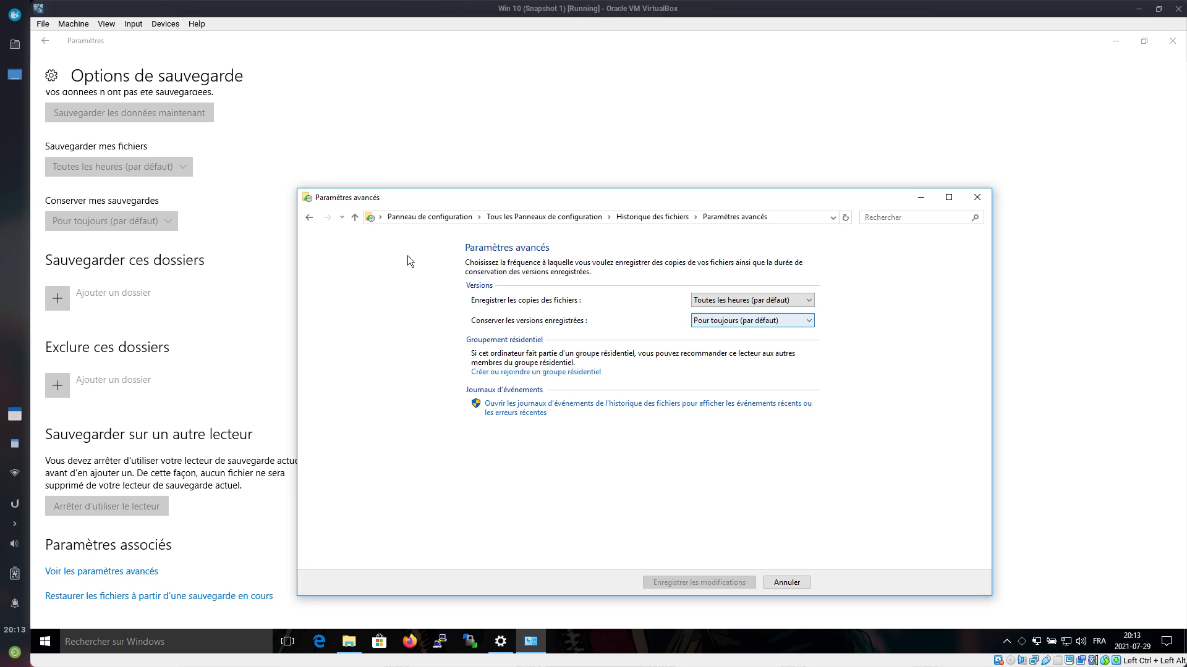
left_click(309, 215)
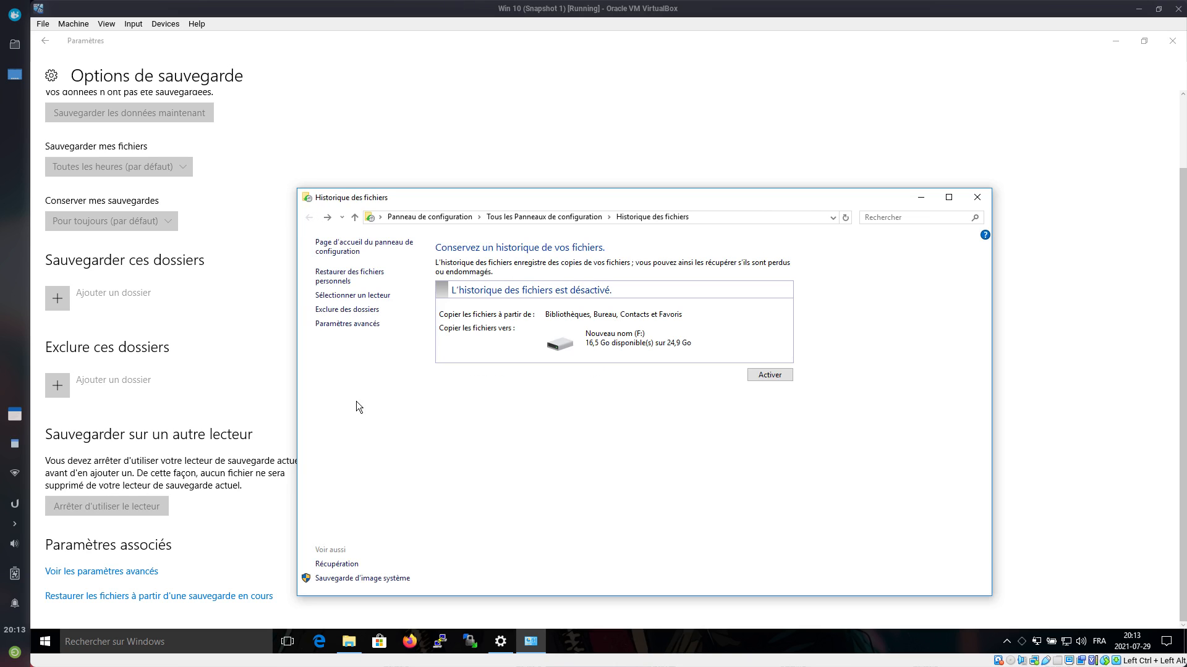
Step: Open Sauvegarder et restaurer (Windows 7) and view the hard disk destinations offered for a system image, cancelling the wizard
left_click(362, 578)
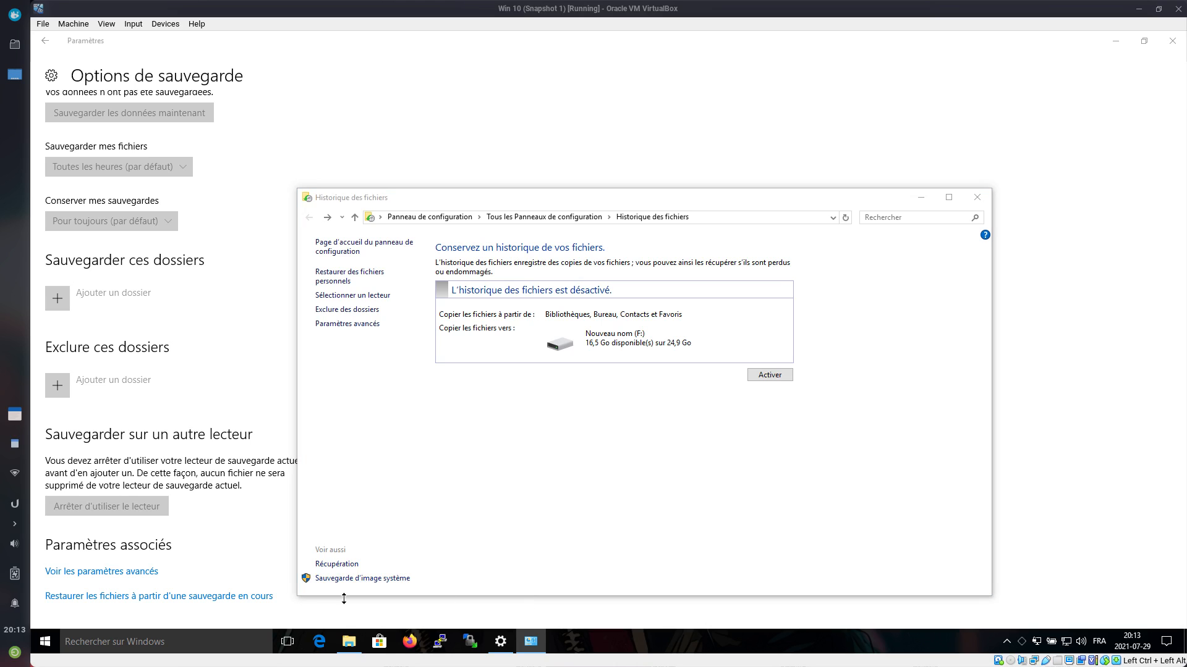
left_click_drag(621, 217, 607, 140)
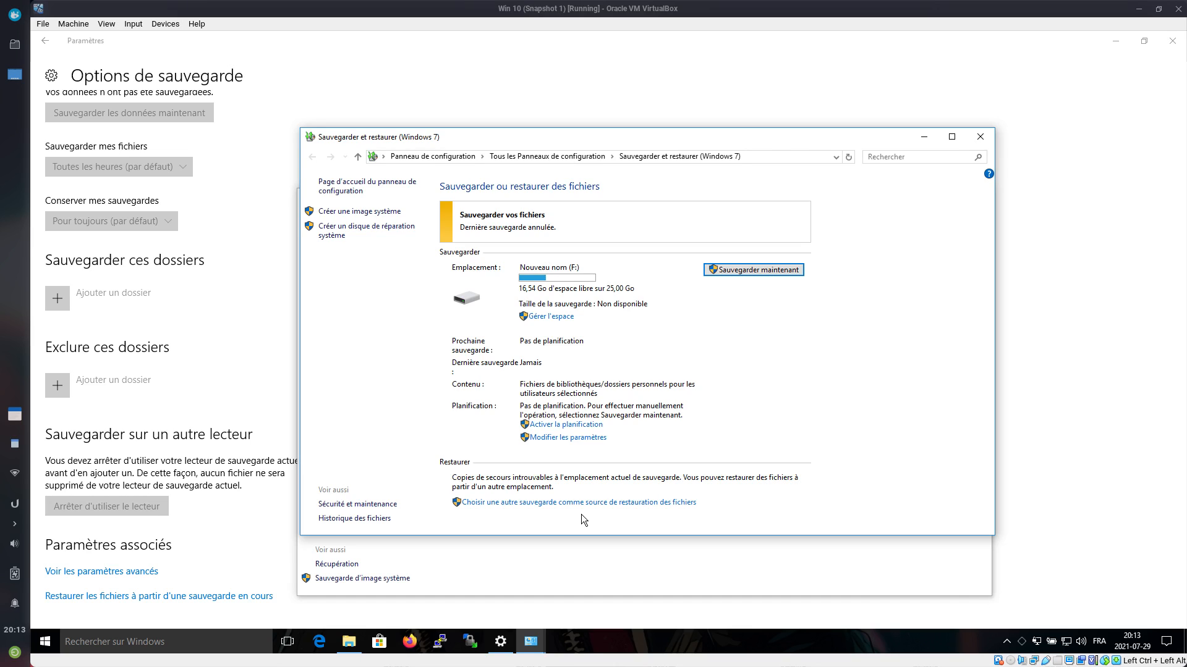
left_click(372, 214)
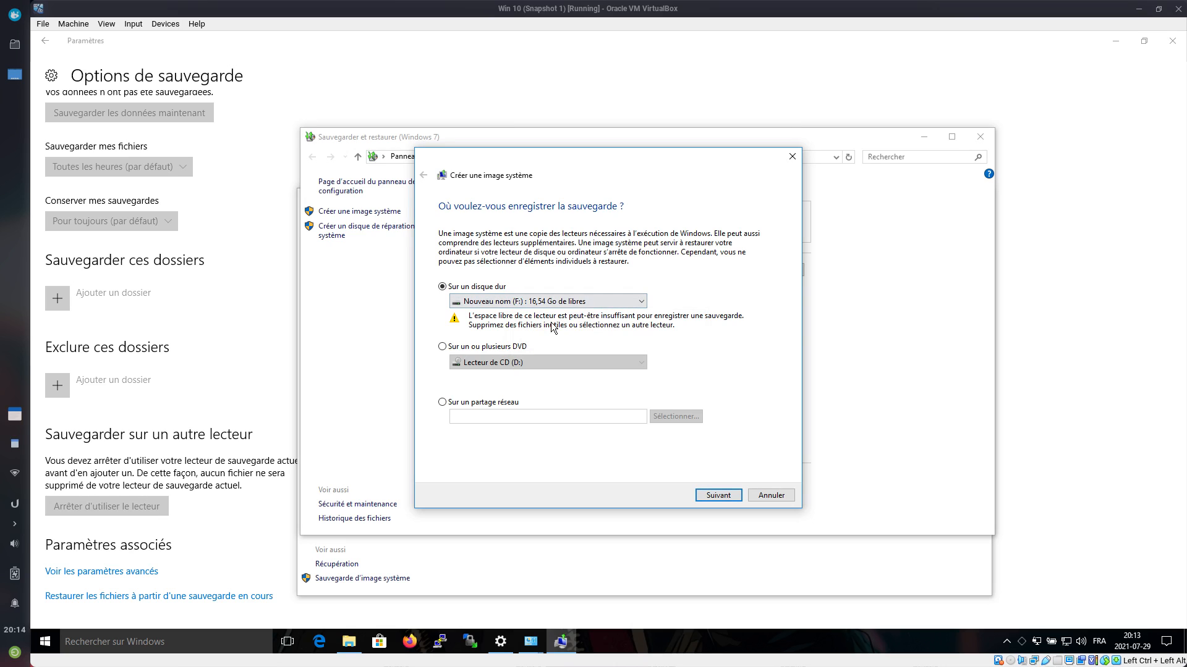
left_click(564, 301)
left_click(566, 301)
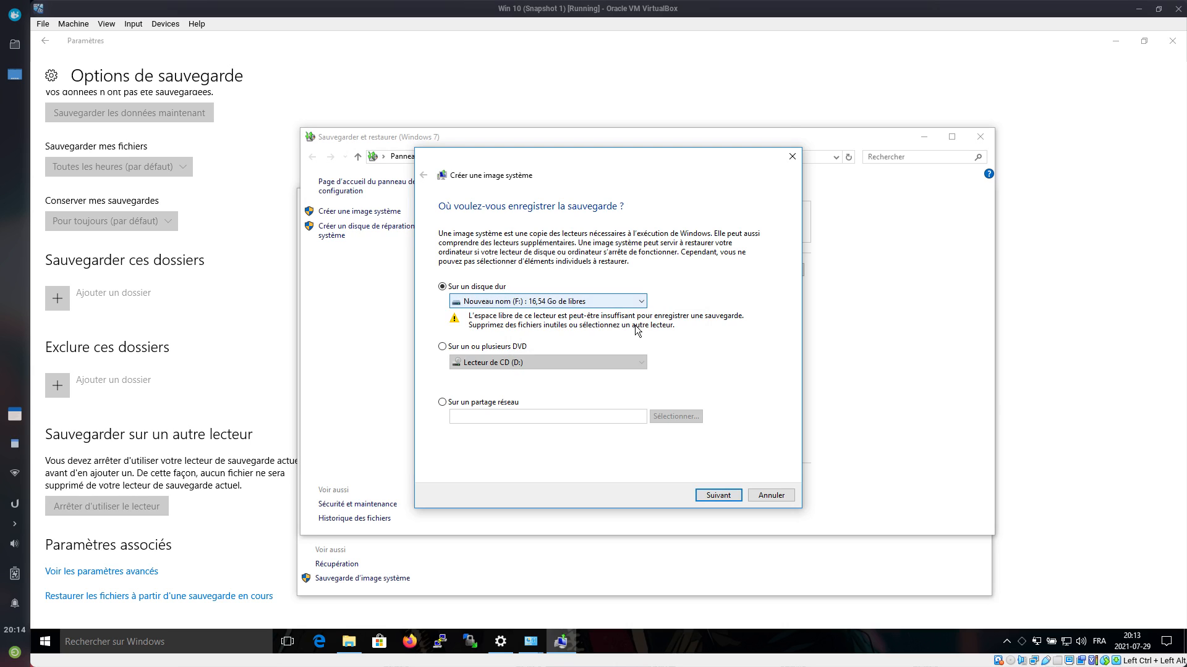
left_click(783, 495)
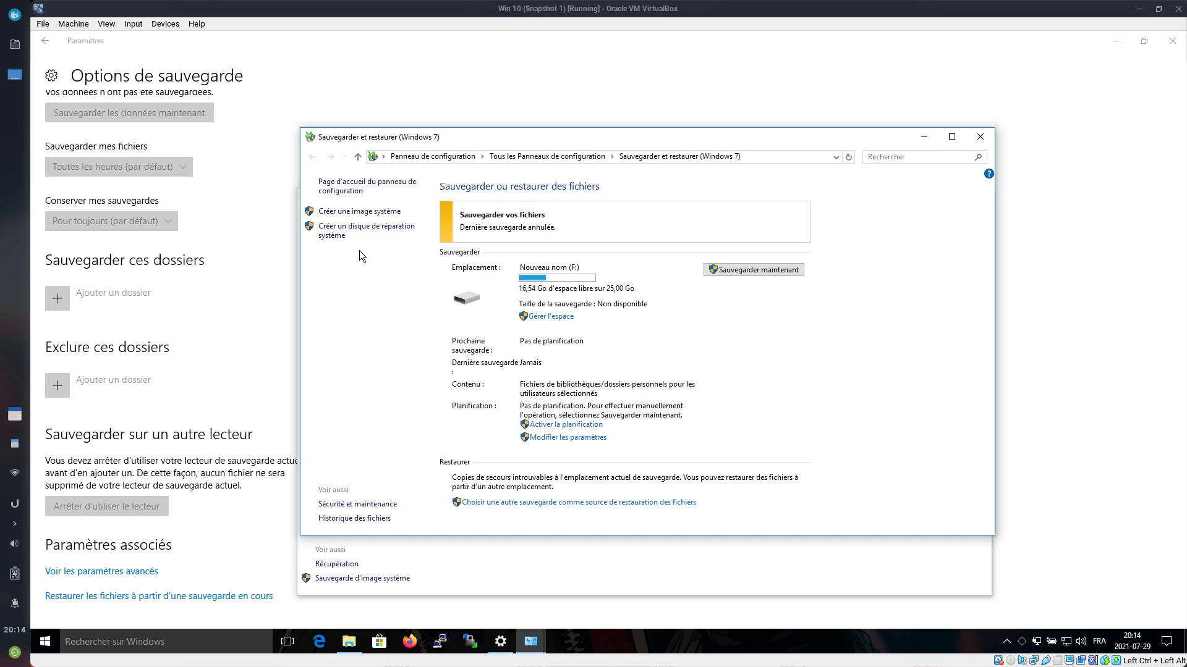
Step: View the disk space management for the backup location, refresh the used space and close the dialog
left_click(551, 315)
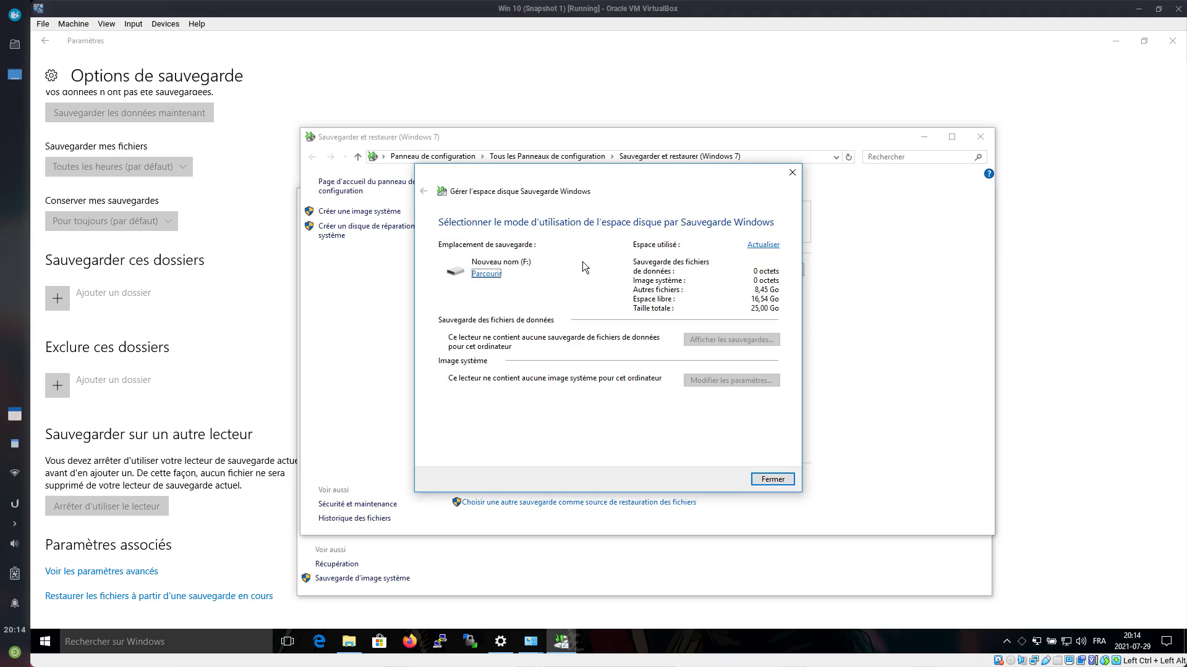
left_click(763, 244)
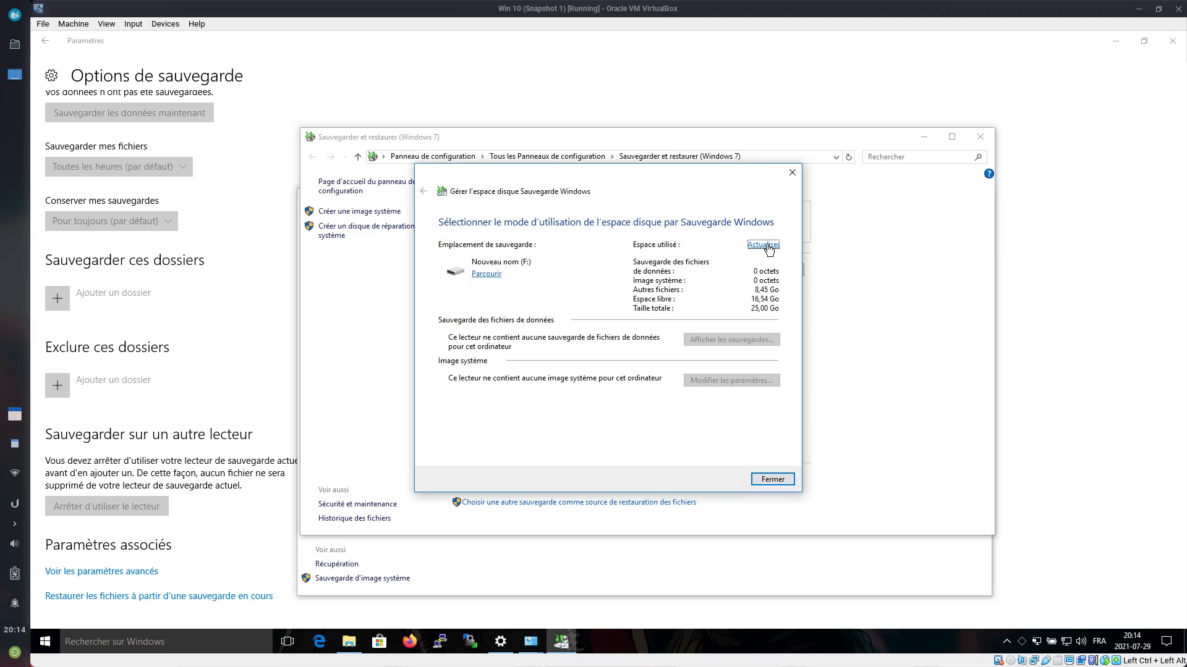
left_click(772, 480)
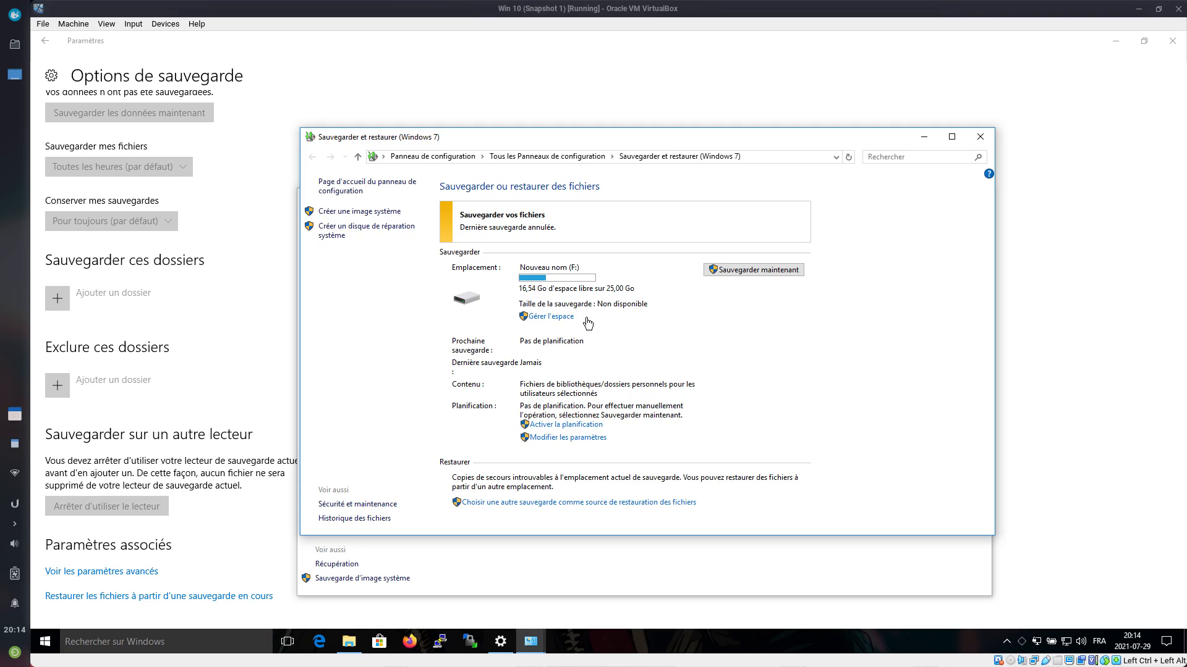
Step: Activate the backup schedule and deactivate it again
left_click(571, 425)
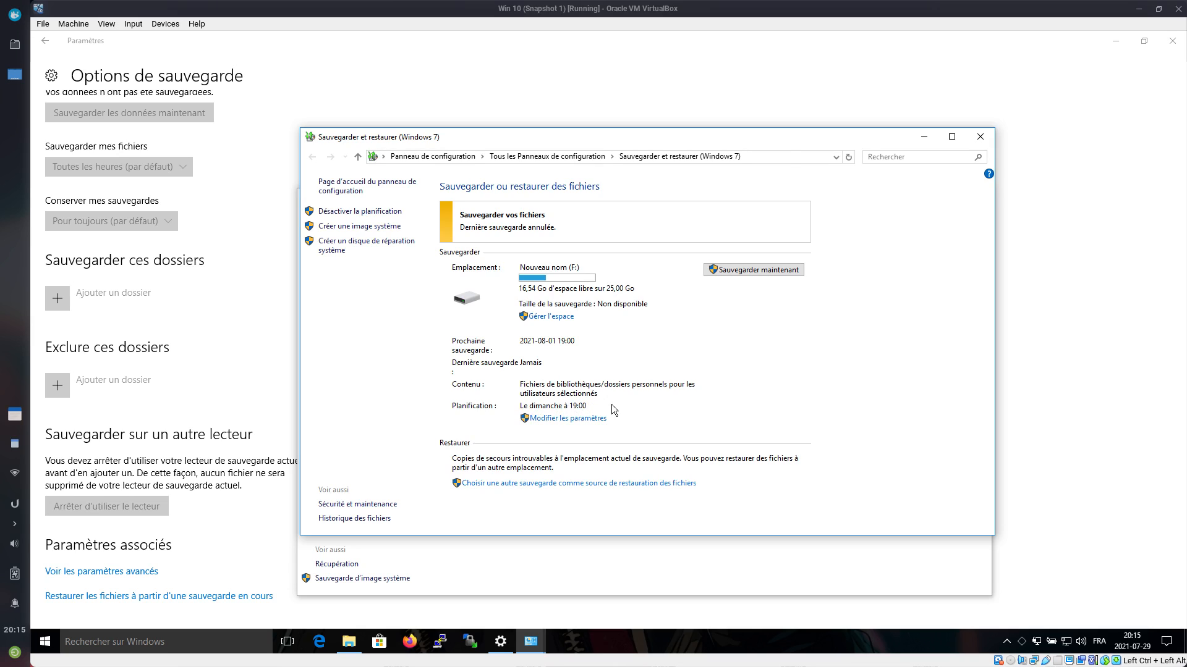
left_click(369, 212)
Step: With the system image wizard started, view the dialog for attaching a virtual hard disk in Gestion des disques and cancel it
left_click(386, 212)
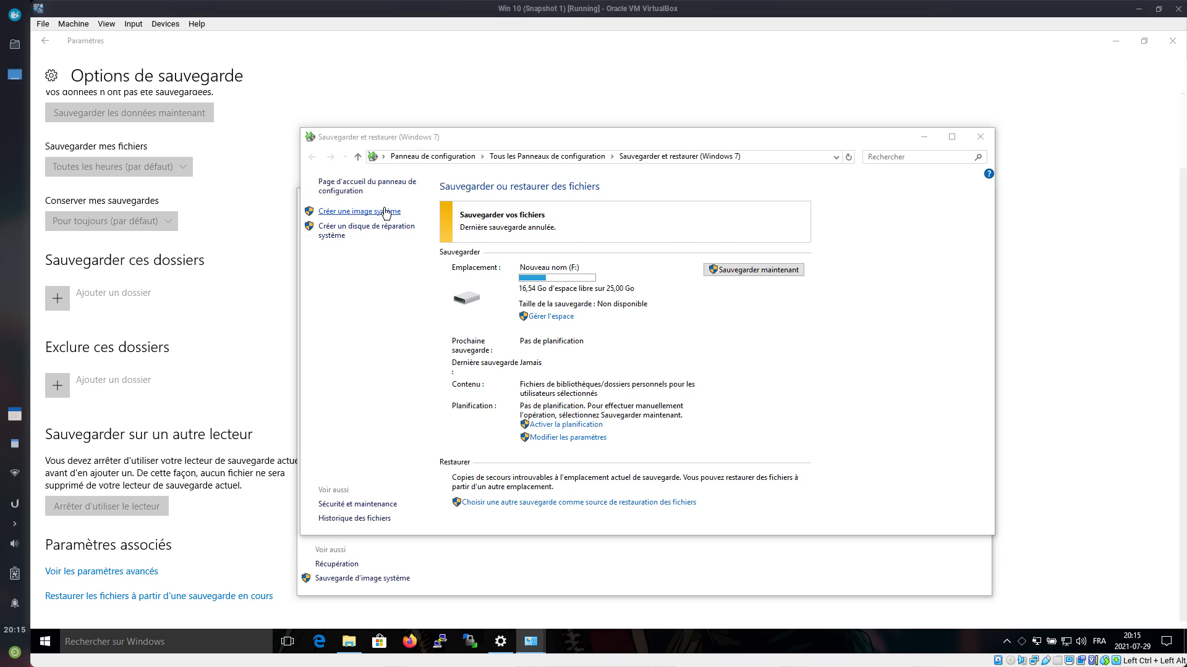
left_click(348, 642)
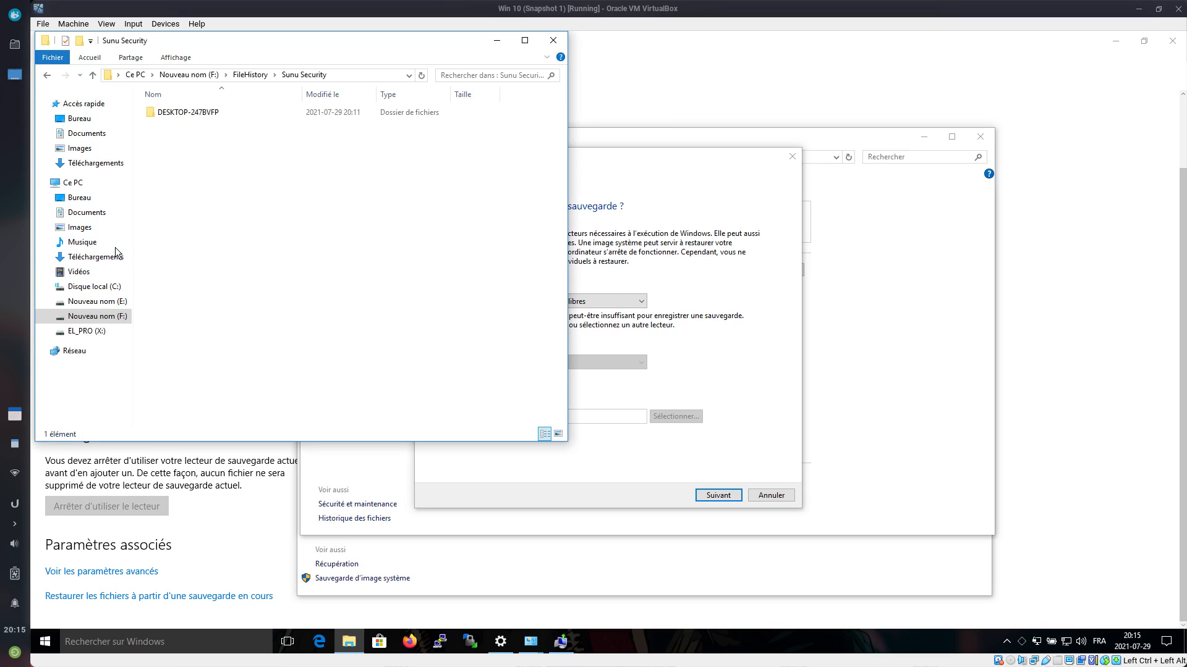
right_click(69, 184)
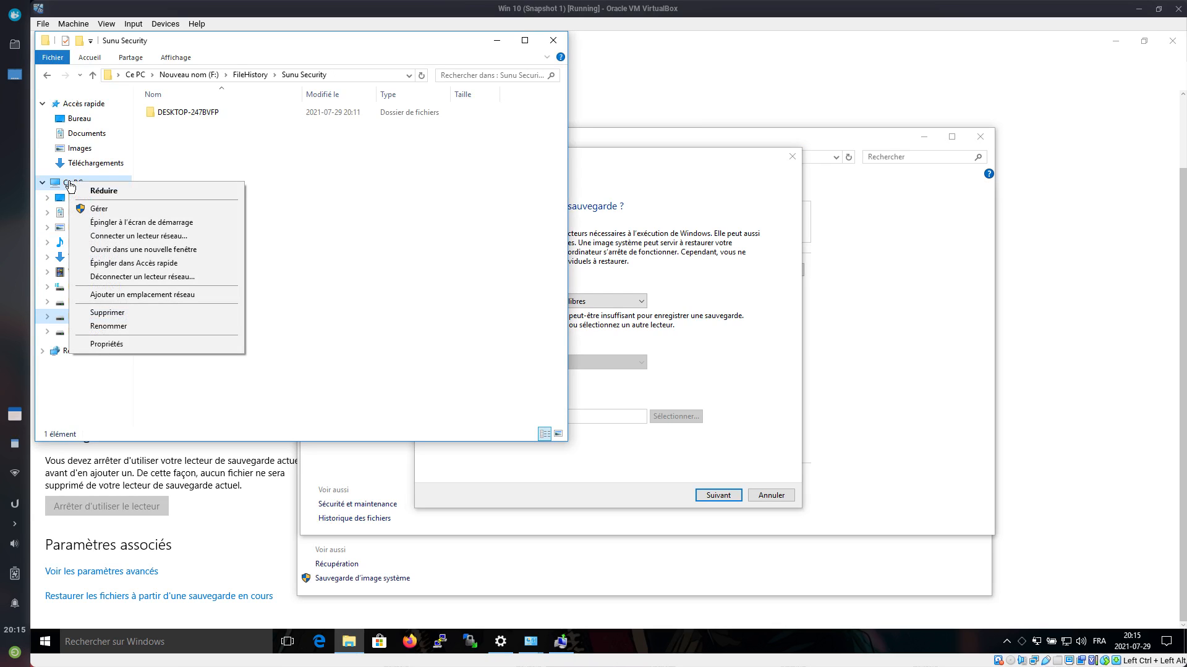
left_click(92, 209)
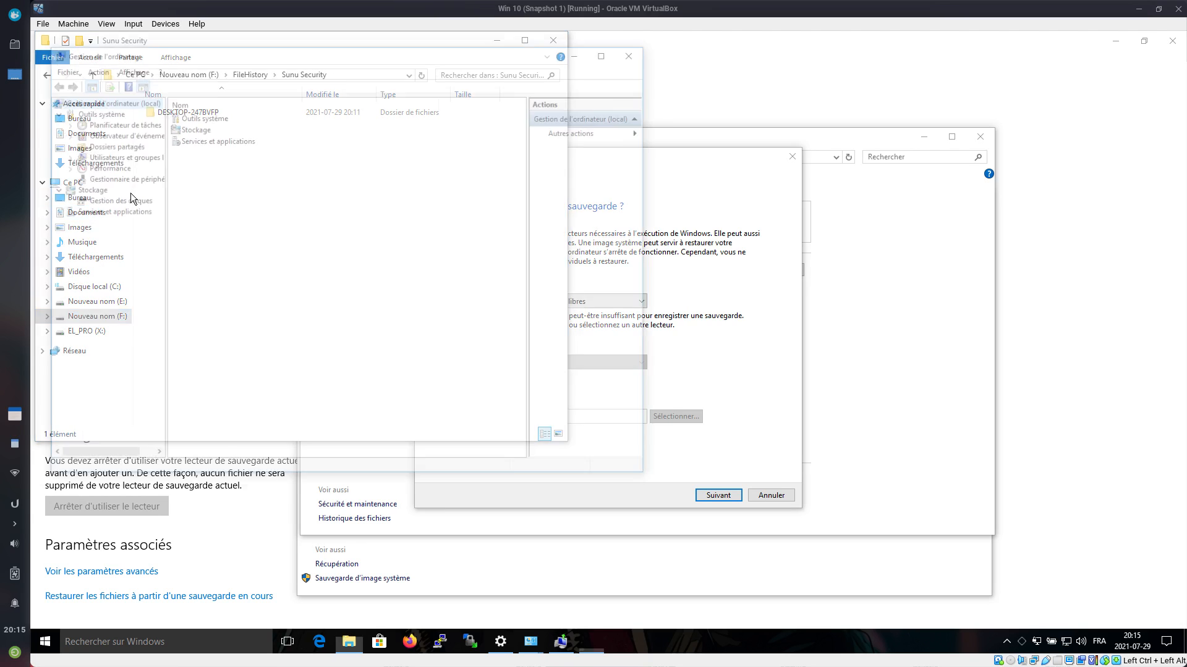
left_click(123, 199)
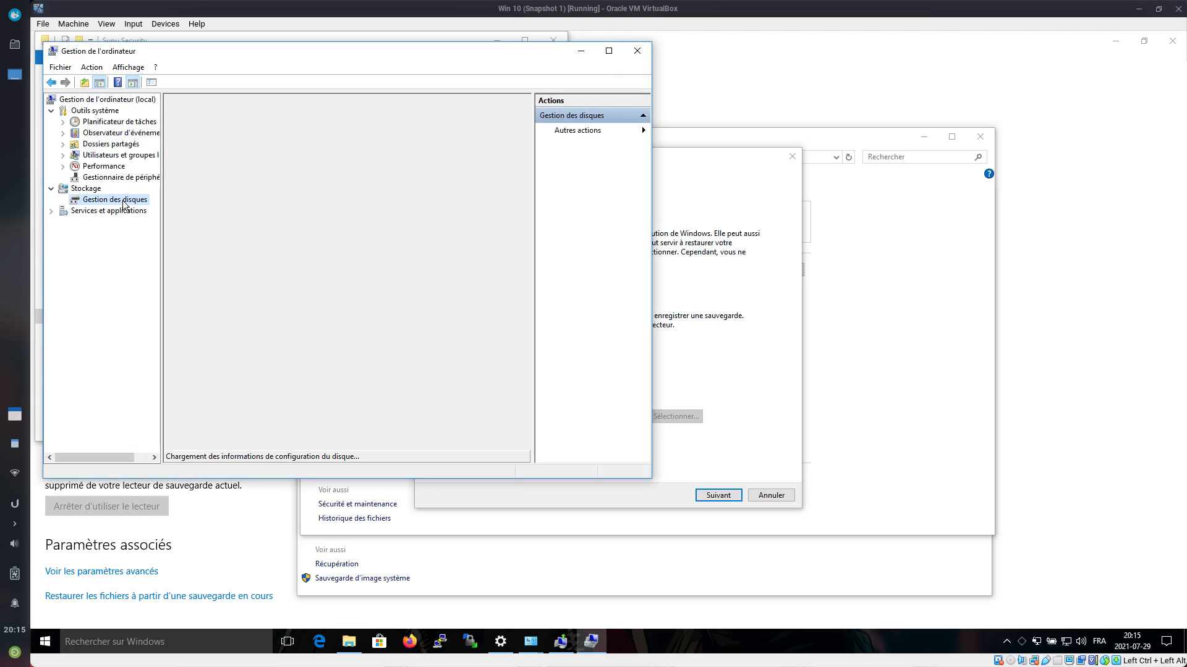
left_click(93, 67)
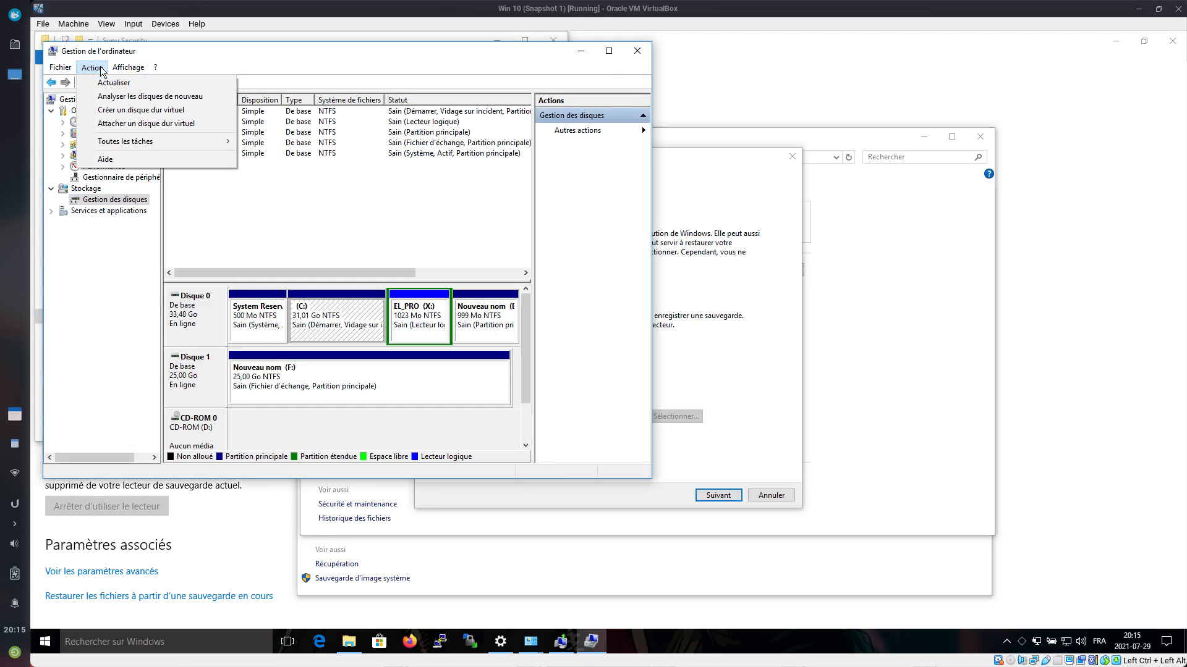
left_click(152, 125)
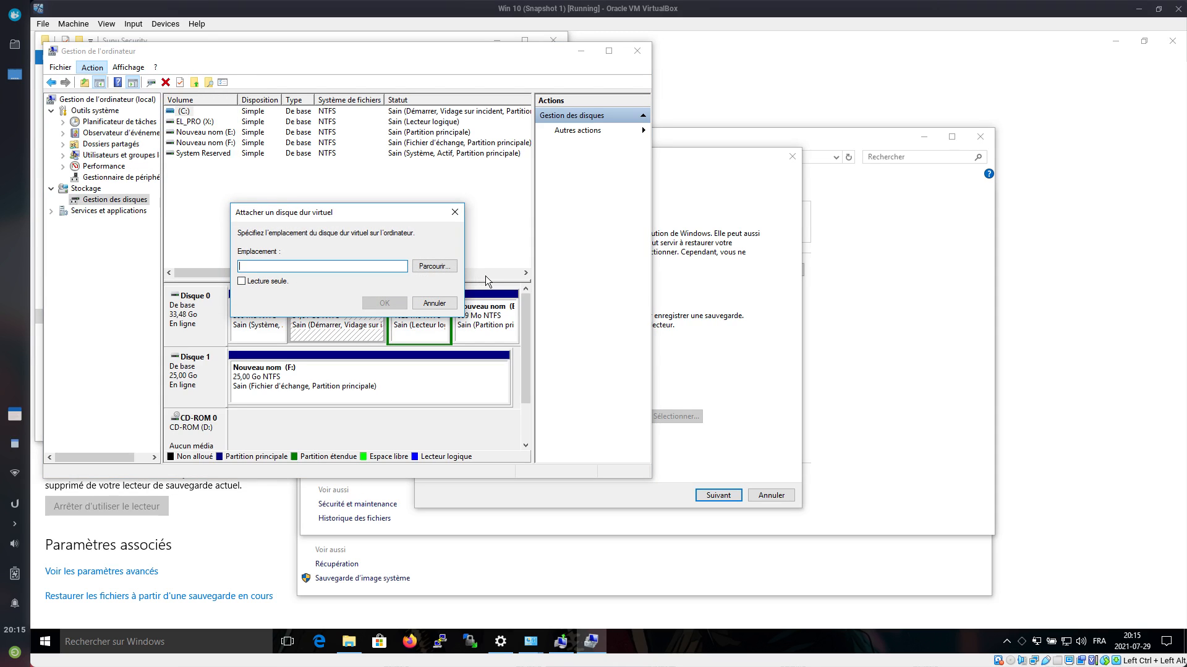
left_click(441, 300)
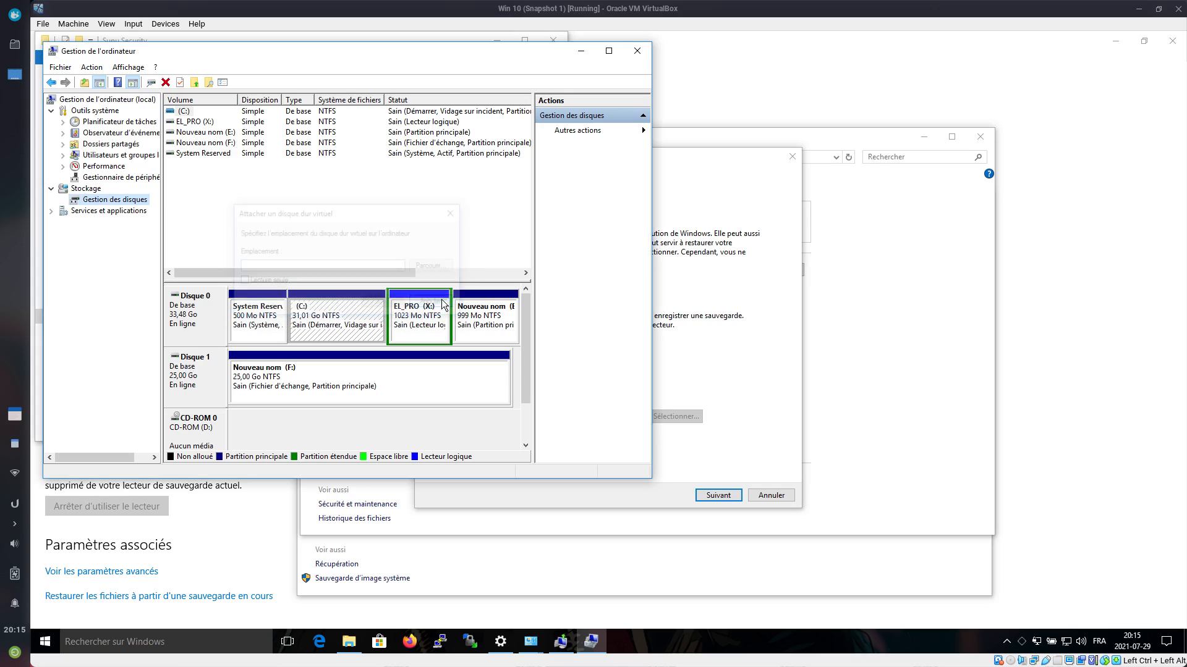
Step: Close Gestion de l'ordinateur, recheck the hard disk choices in the system image wizard and cancel the wizard
left_click(682, 397)
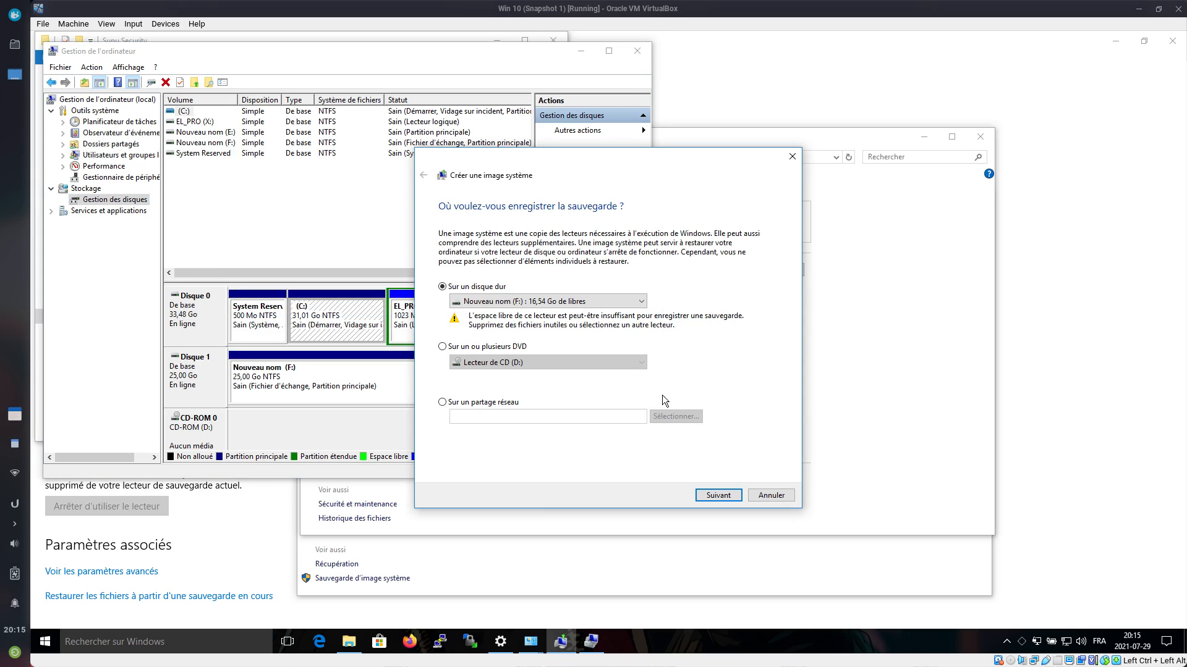
left_click(634, 57)
left_click(506, 299)
left_click(506, 299)
left_click(506, 299)
left_click(524, 315)
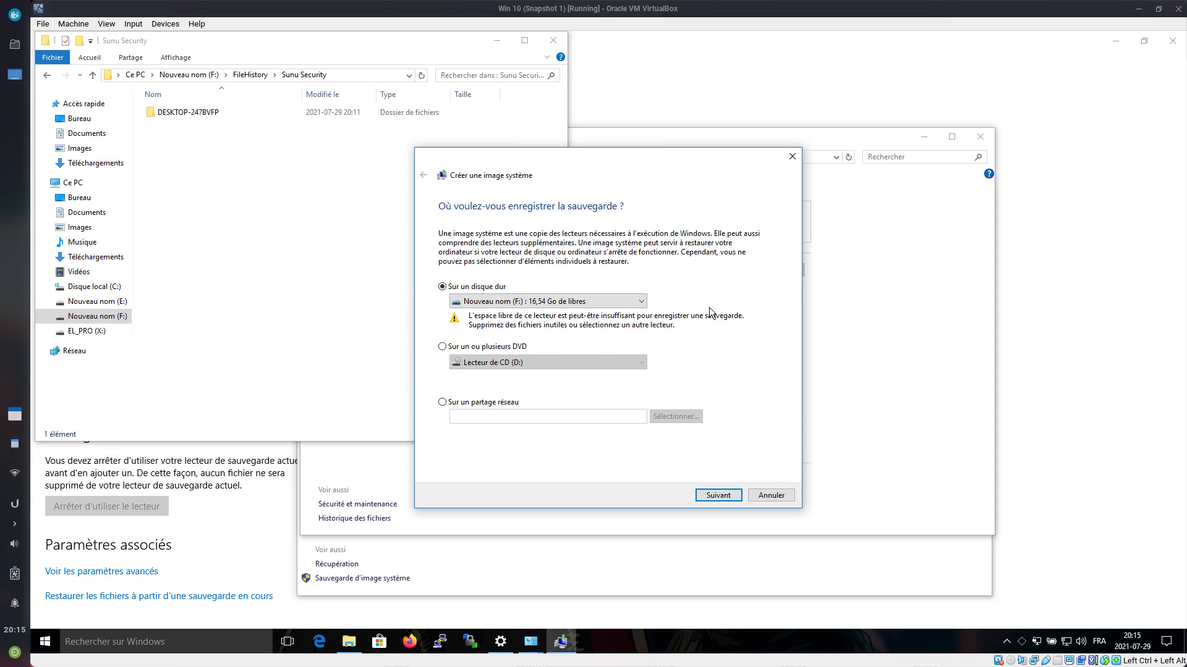
left_click(569, 305)
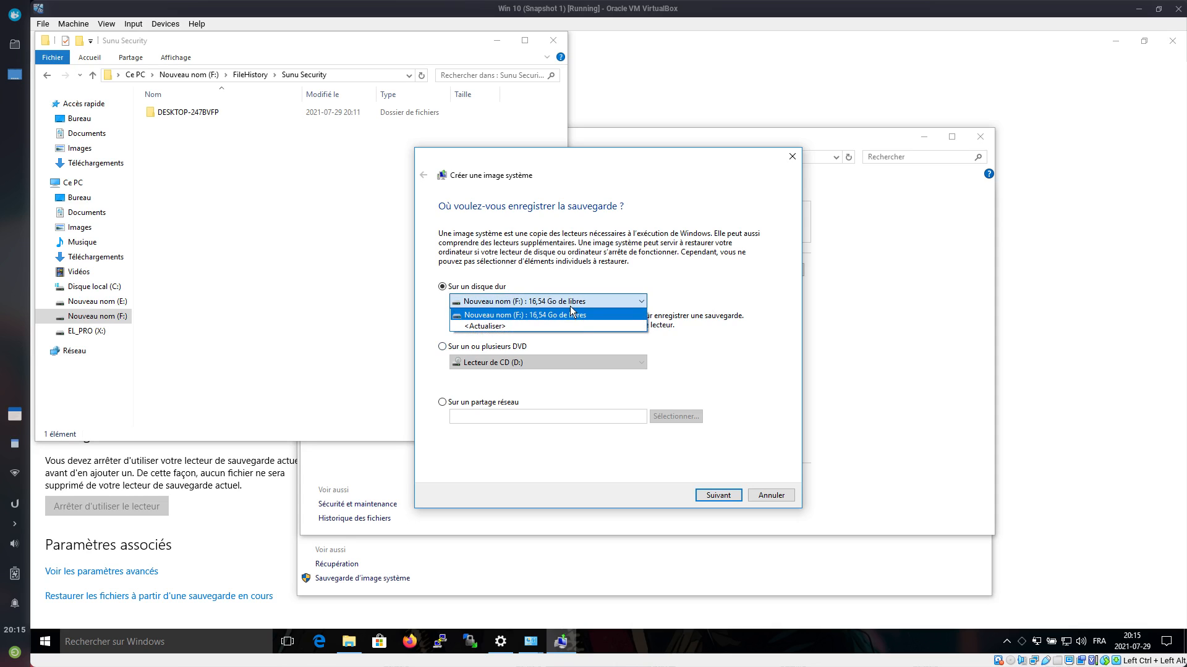
left_click(576, 320)
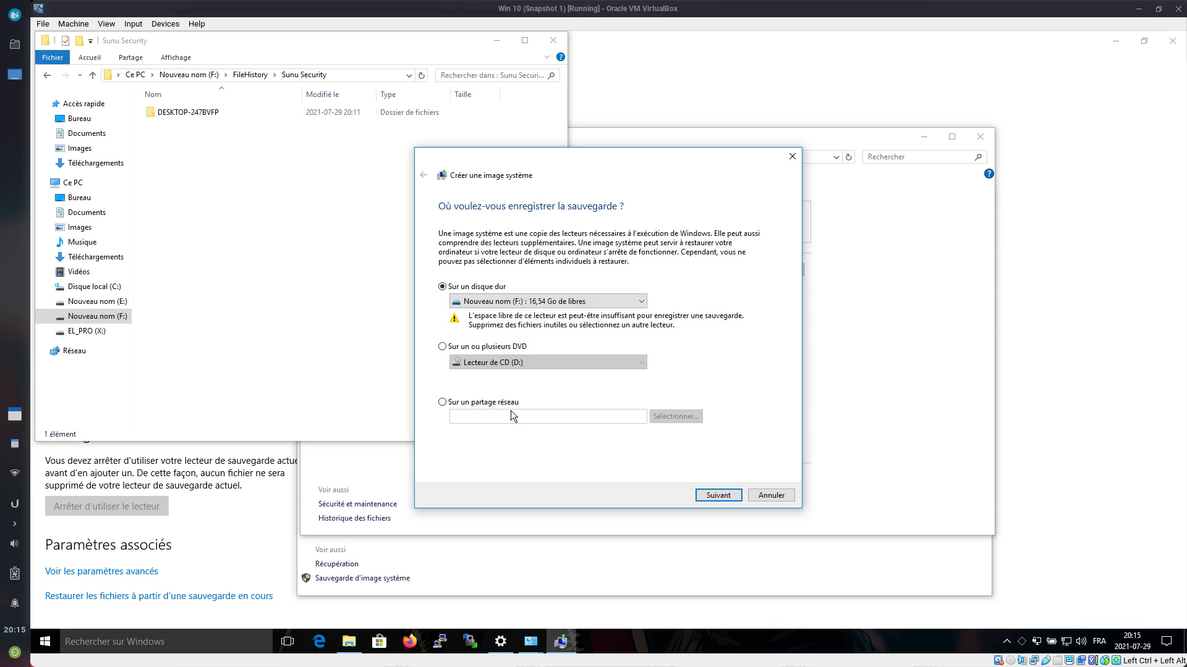
left_click(763, 495)
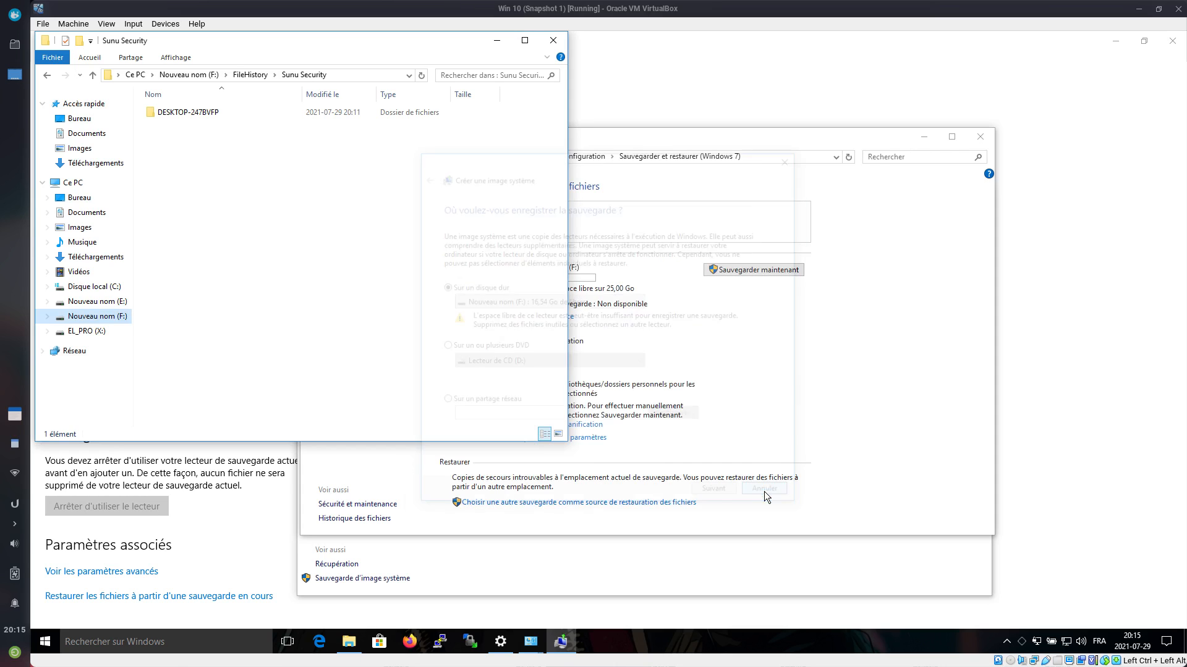
Step: Close the backup, File History and Explorer windows and power off the virtual machine
left_click(983, 157)
left_click(980, 136)
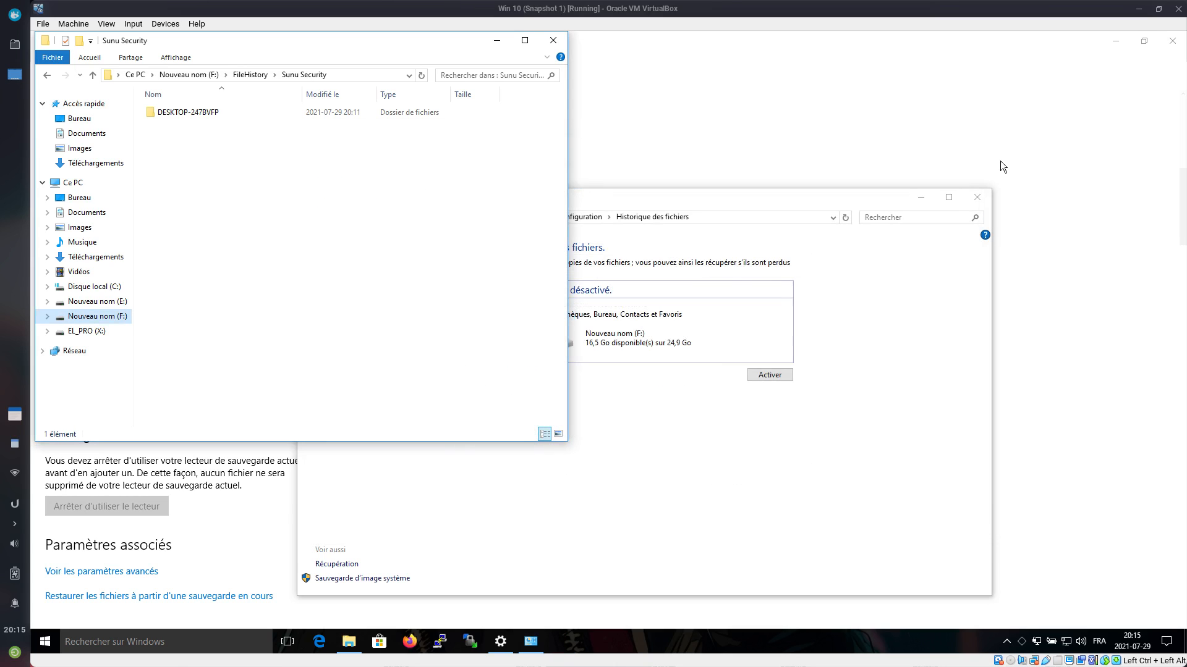
left_click(967, 199)
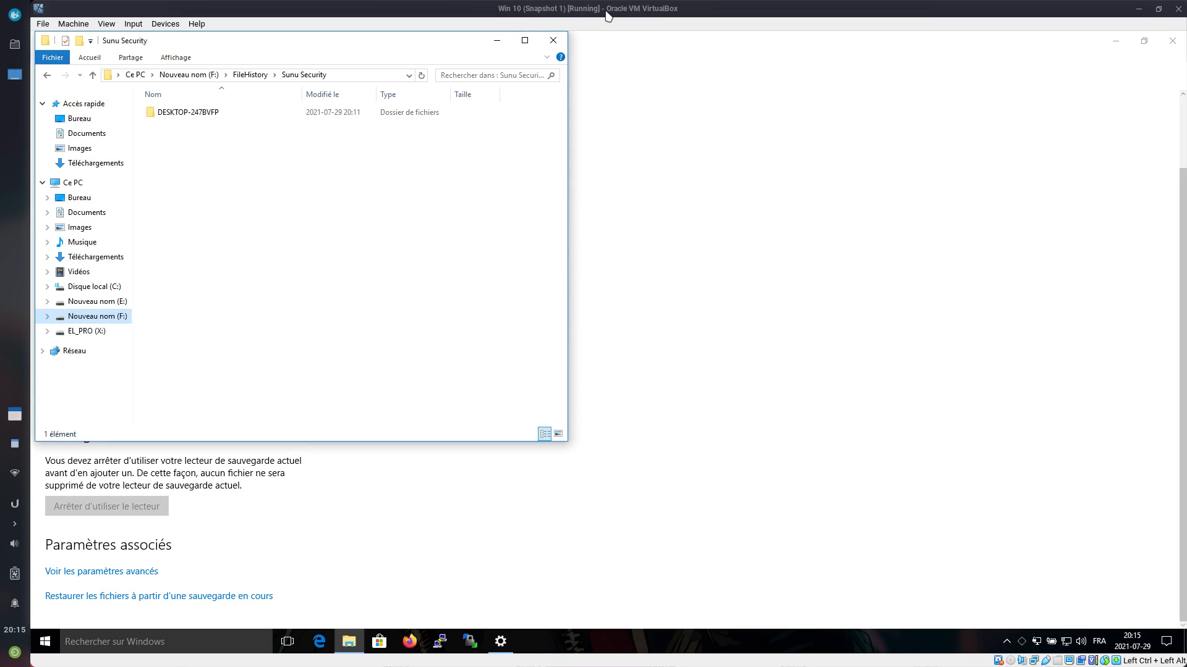
left_click(547, 41)
left_click(1178, 9)
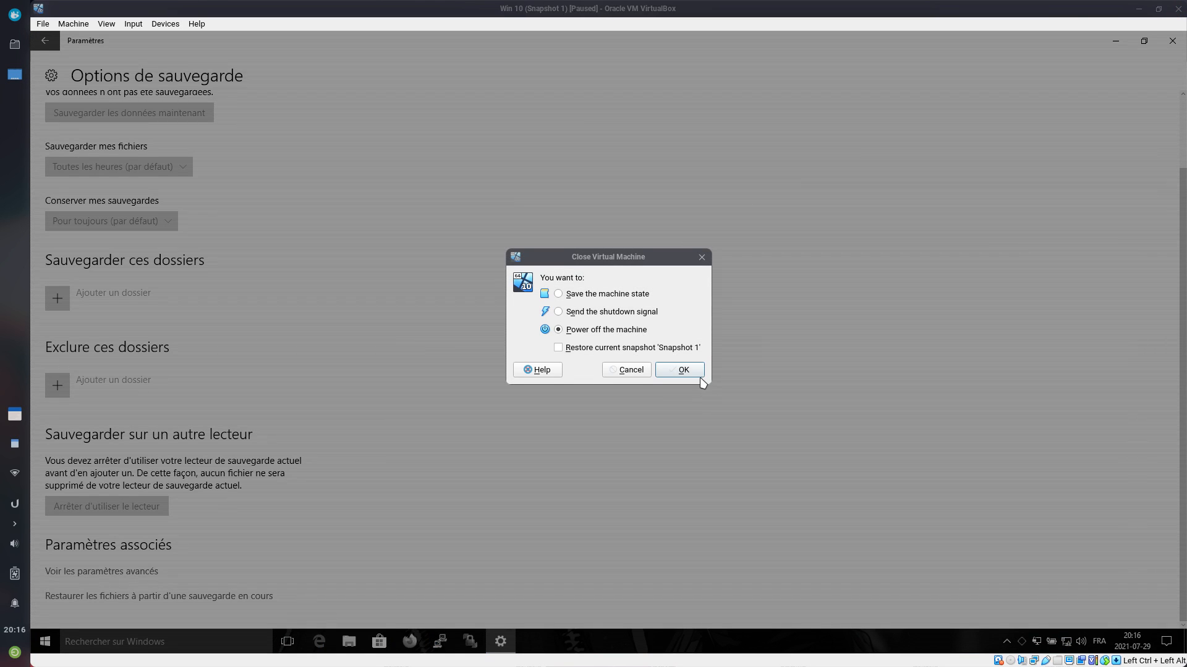
left_click(696, 369)
key("alt+Tab")
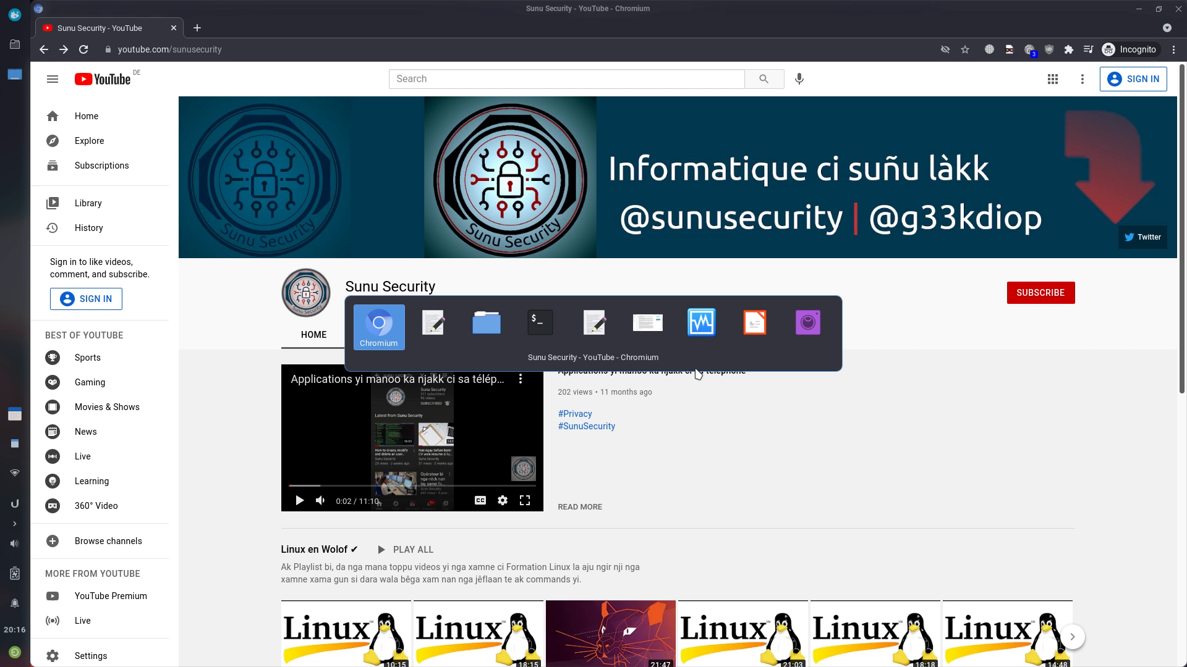
key("alt+Tab")
key("alt+Tab")
key("alt+Tab")
key("alt+Tab")
key("alt+Tab")
key("alt+Tab")
key("alt+Tab")
key("alt+Tab")
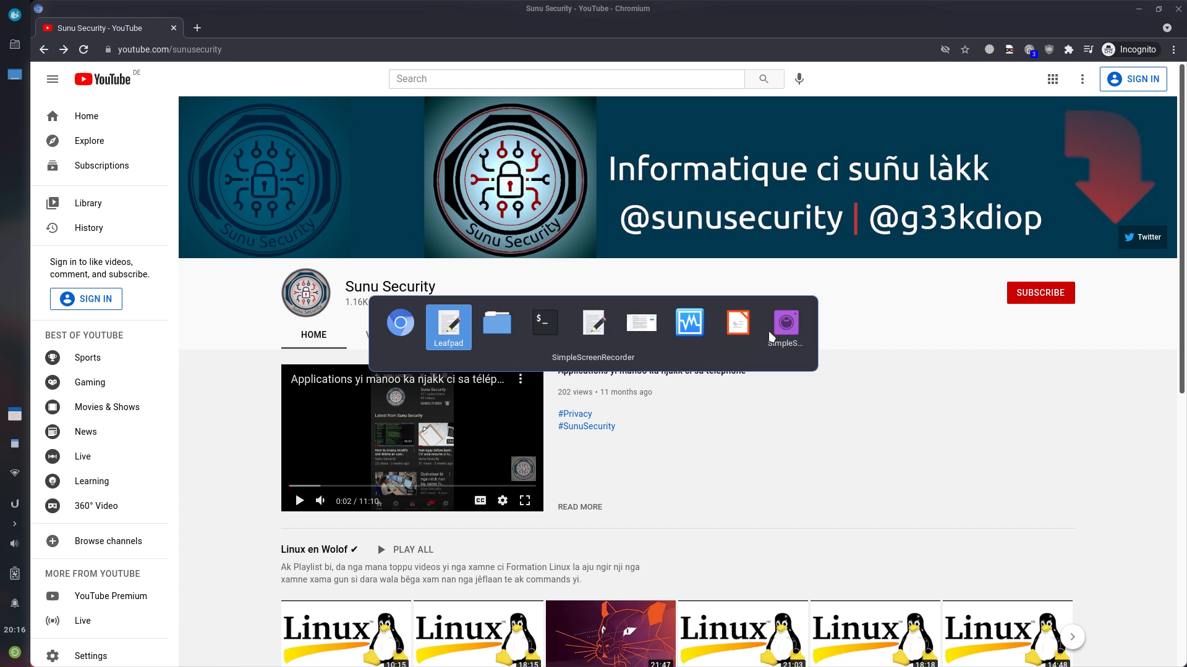